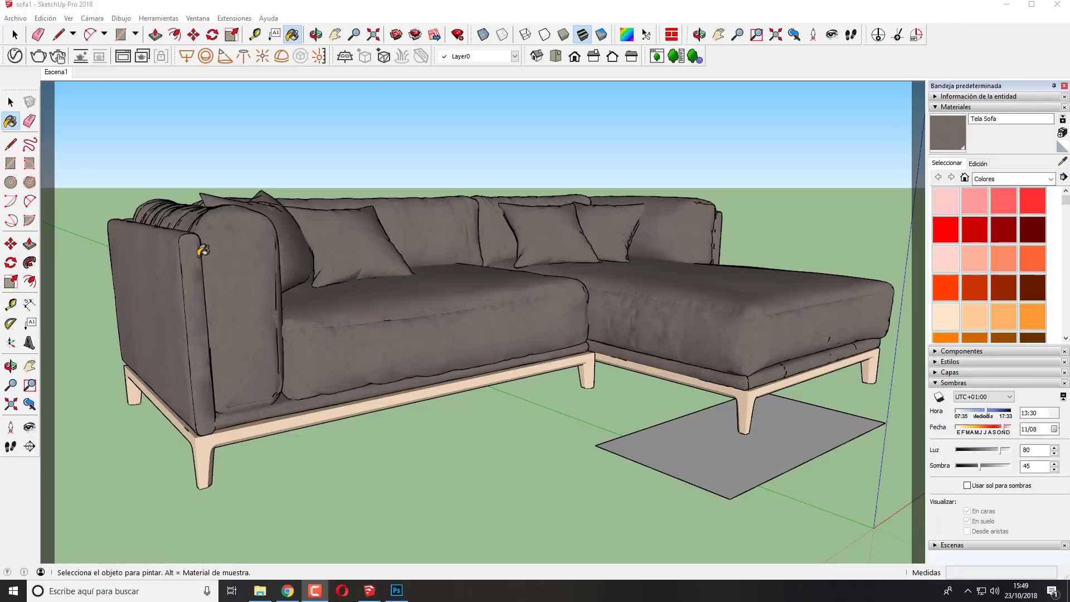
# Step: Switch to the Select tool and zoom in close on the sofa seat fabric
pyautogui.click(10, 102)
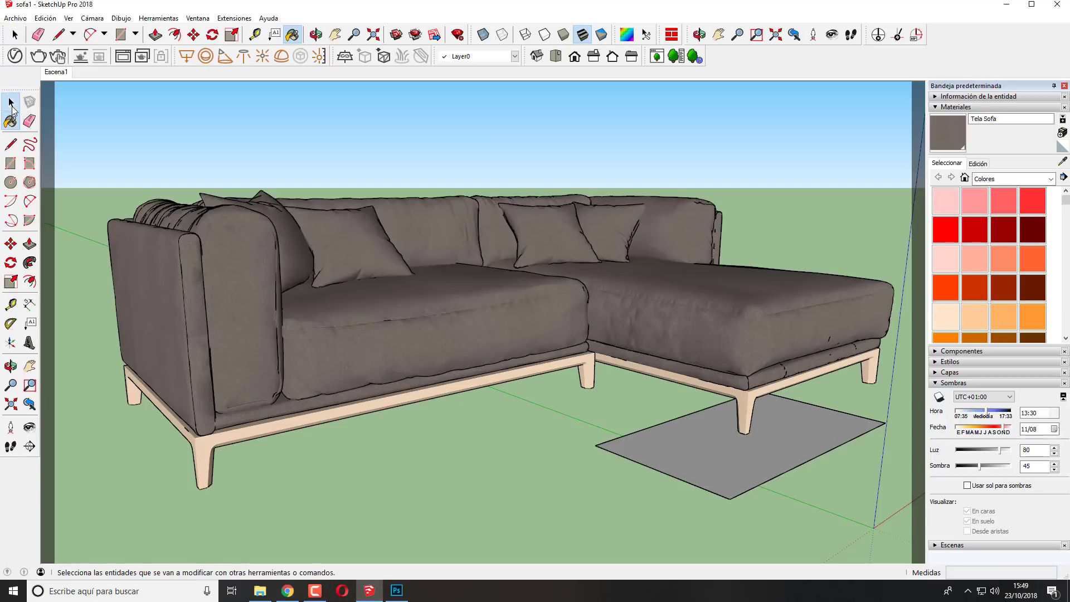
pyautogui.scroll(2, 390, 285)
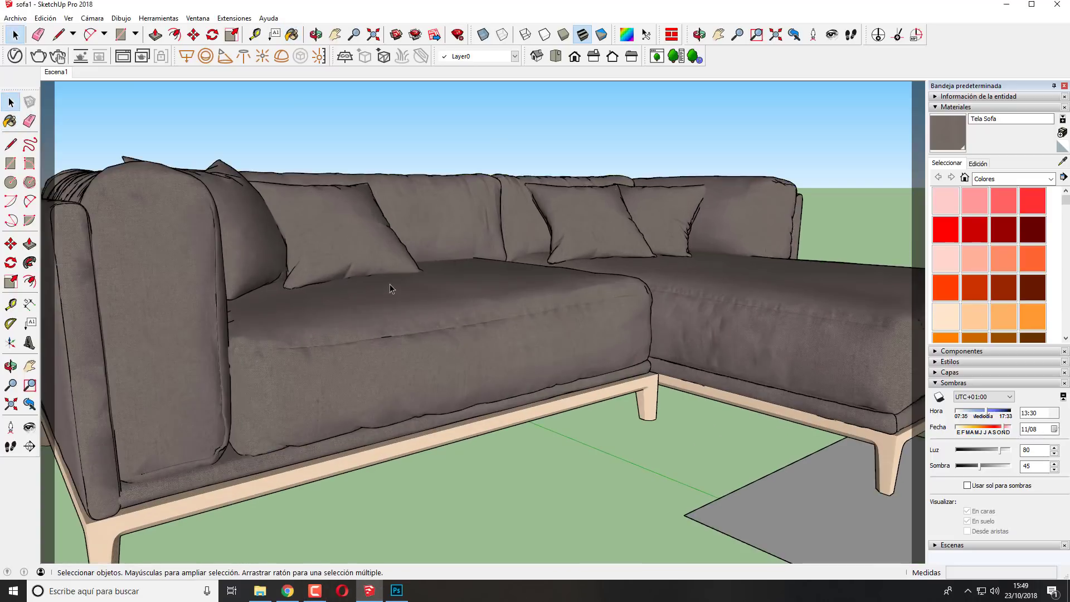
pyautogui.scroll(2, 412, 334)
pyautogui.scroll(2, 441, 346)
pyautogui.scroll(2, 473, 339)
pyautogui.scroll(1, 485, 341)
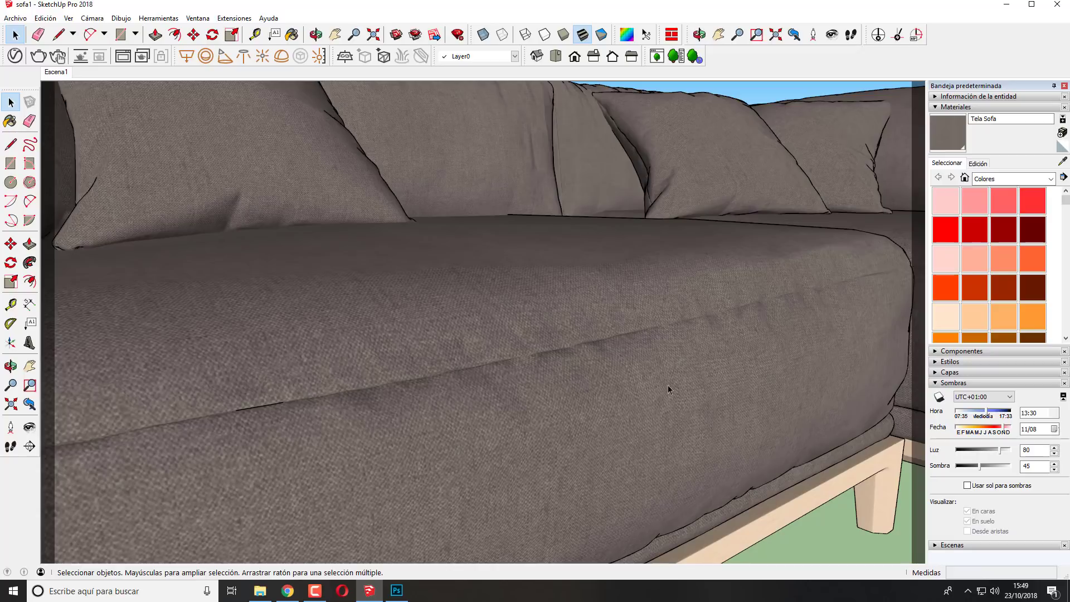
# Step: Check fabric sofa reference photos in Chrome, then bring up the Sofa1 project folder
pyautogui.click(287, 591)
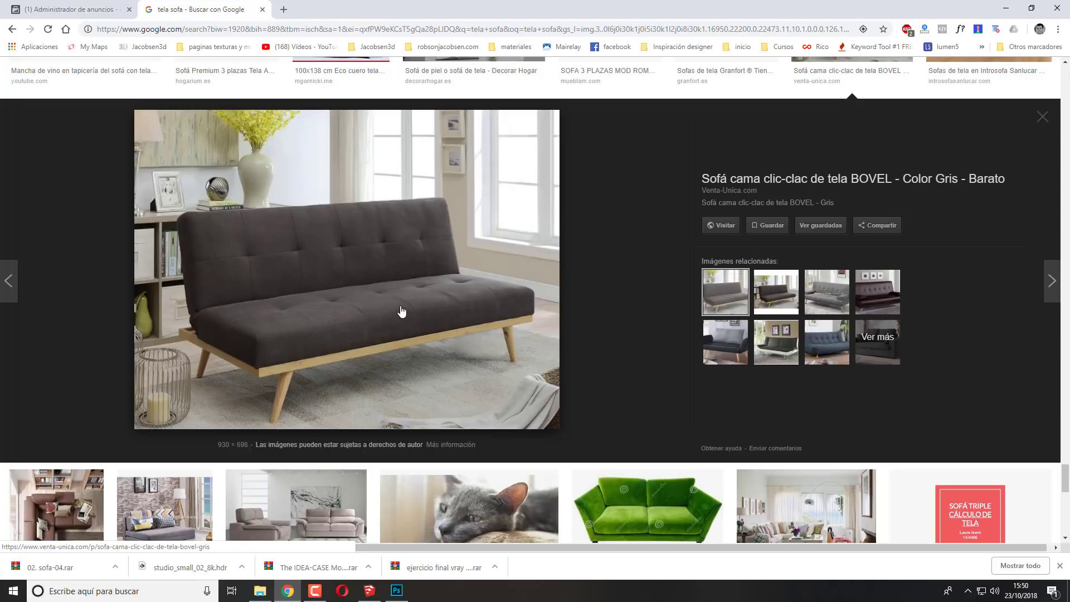
pyautogui.click(369, 590)
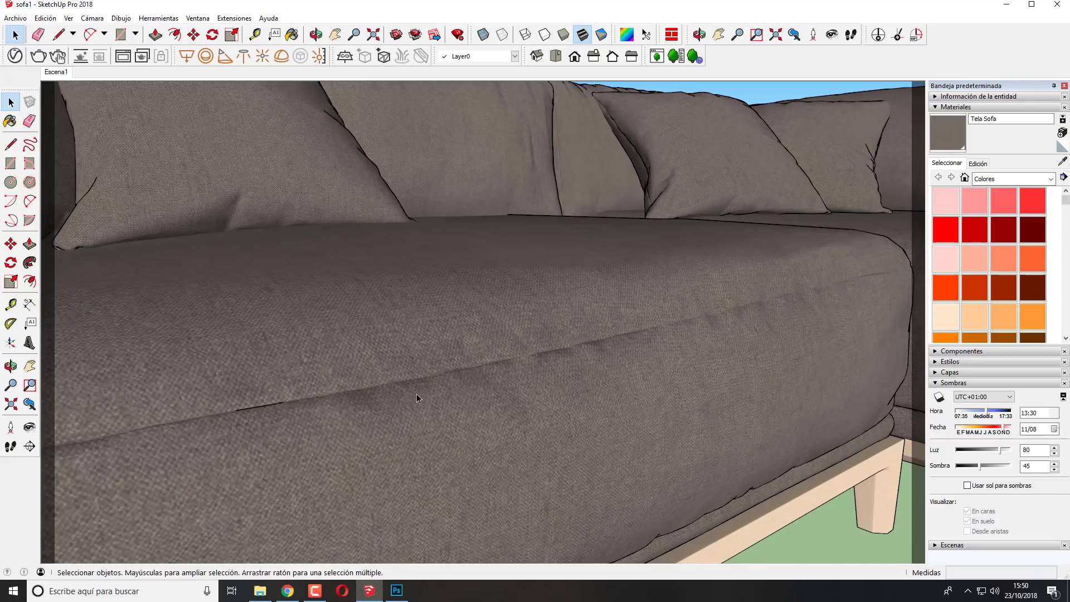
pyautogui.click(260, 590)
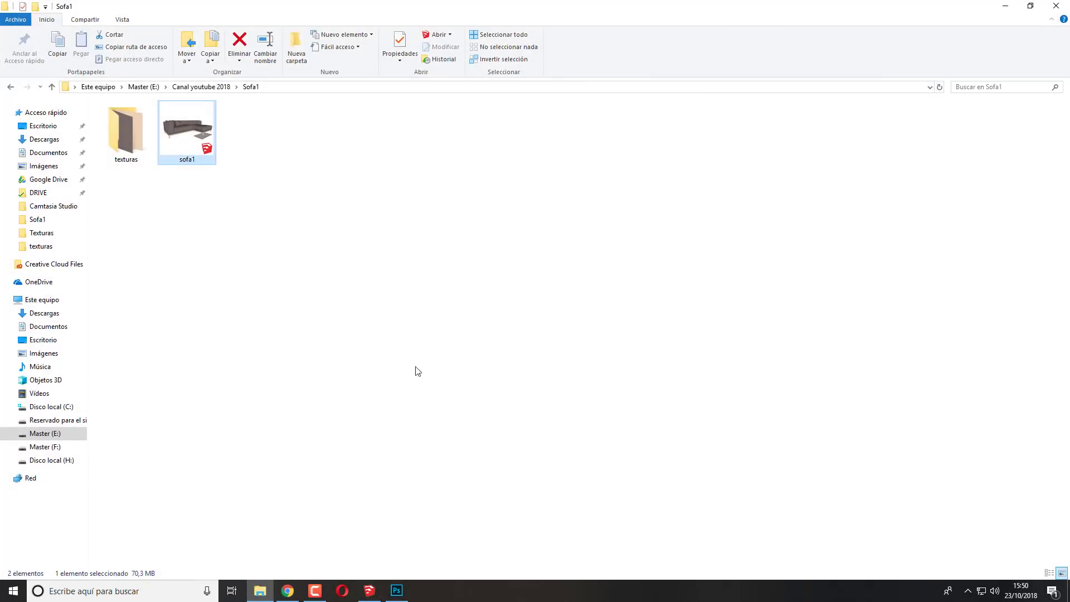
# Step: Browse the Sofa1 folder items and view the shenil_703.jpg fabric image
pyautogui.click(132, 145)
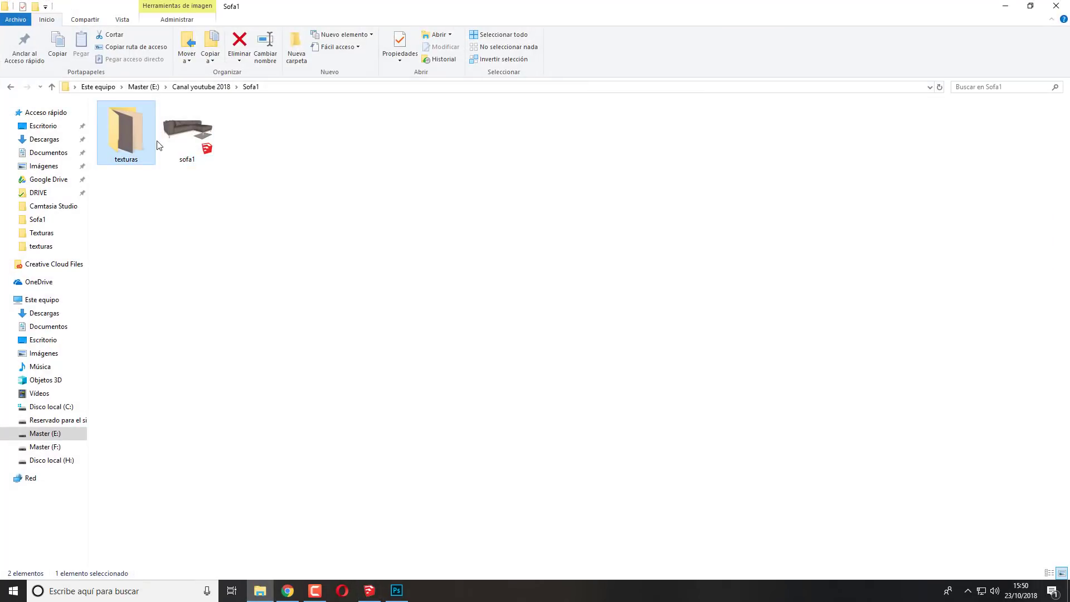
pyautogui.click(178, 139)
pyautogui.click(140, 141)
pyautogui.click(172, 148)
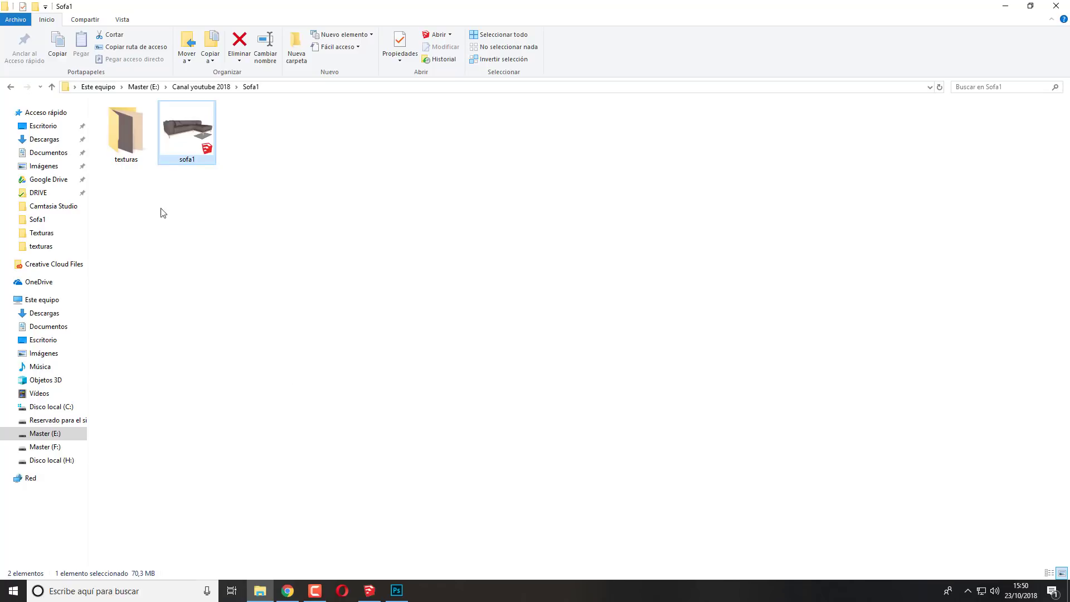
pyautogui.click(396, 590)
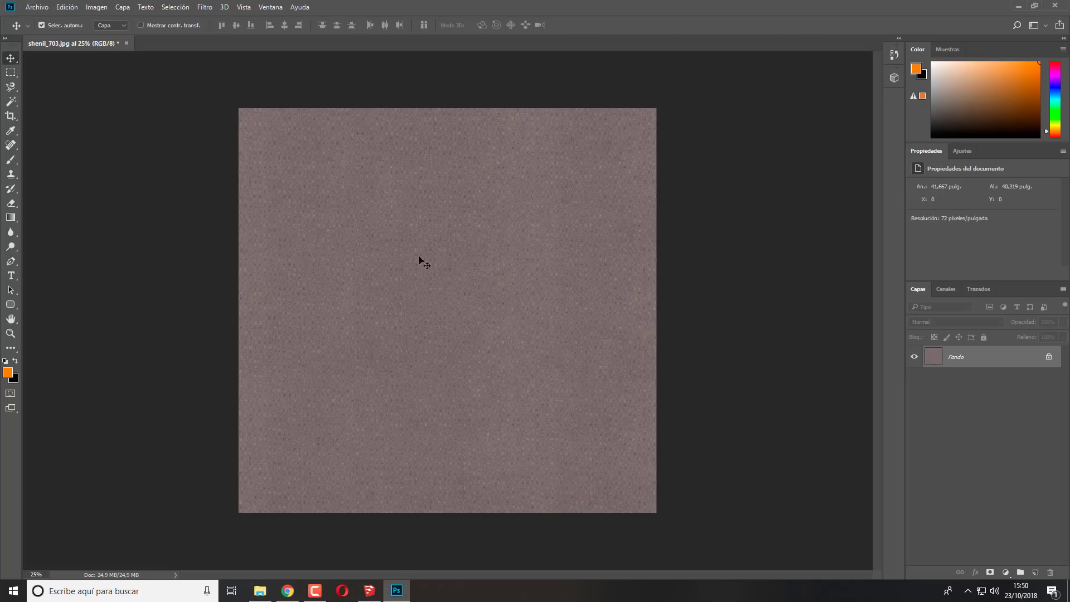
# Step: Open the texturas folder and select the shenil_703 texture file
pyautogui.click(260, 590)
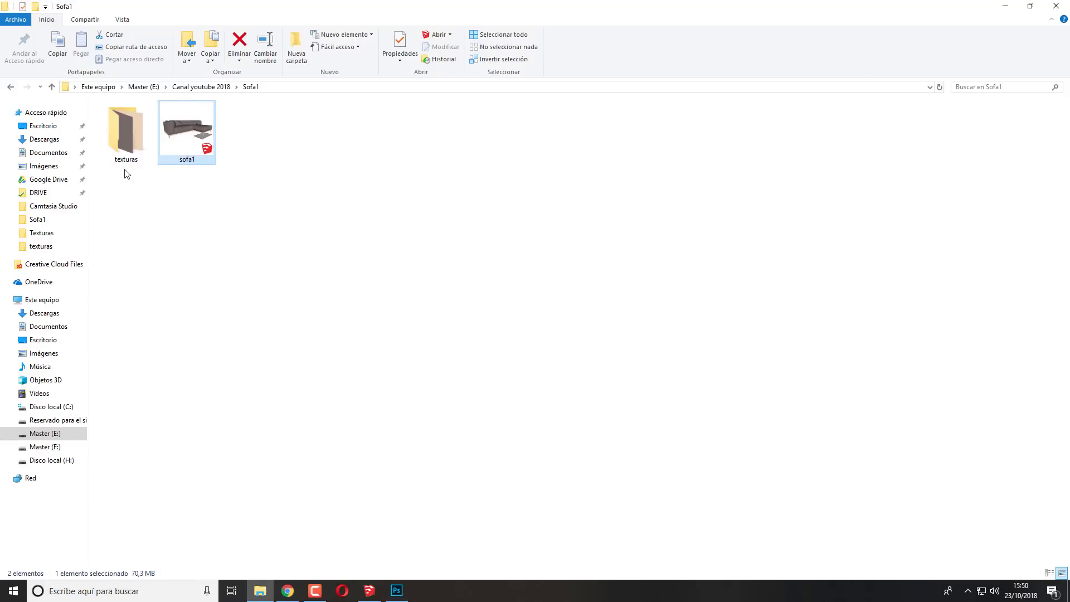
pyautogui.doubleClick(124, 150)
pyautogui.click(201, 136)
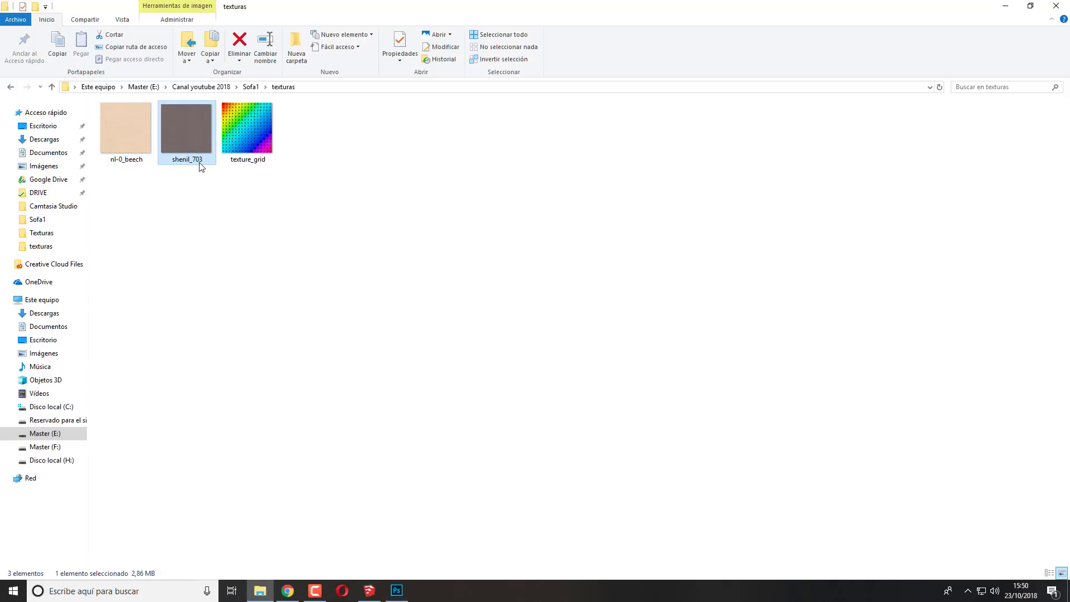
# Step: Return to shenil_703.jpg in Photoshop and duplicate Fondo as Capa 1 with Ctrl+J
pyautogui.click(1005, 6)
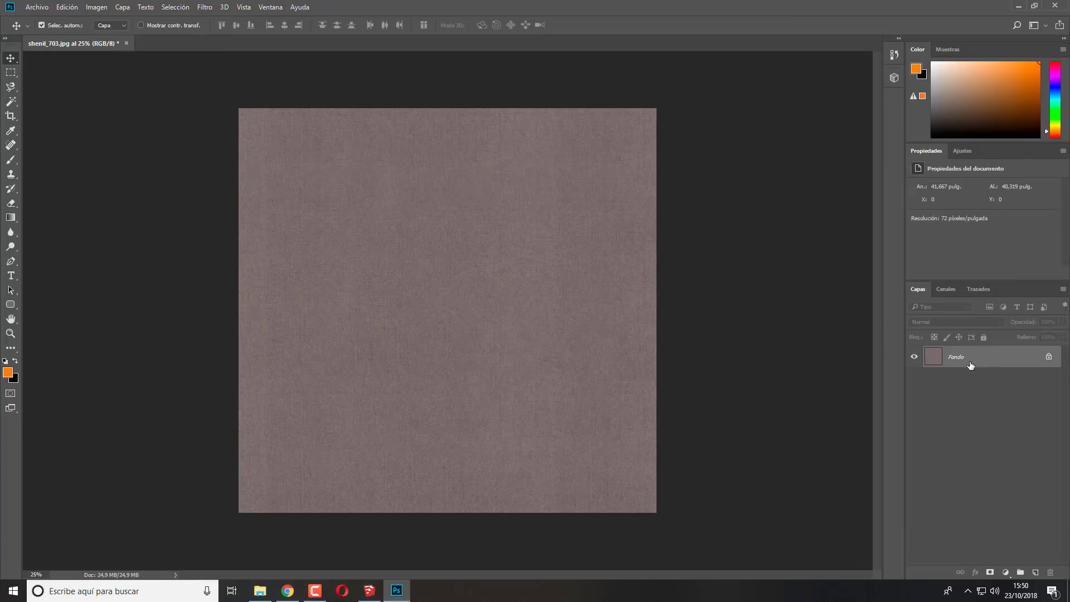
pyautogui.hotkey('ctrl', 'j')
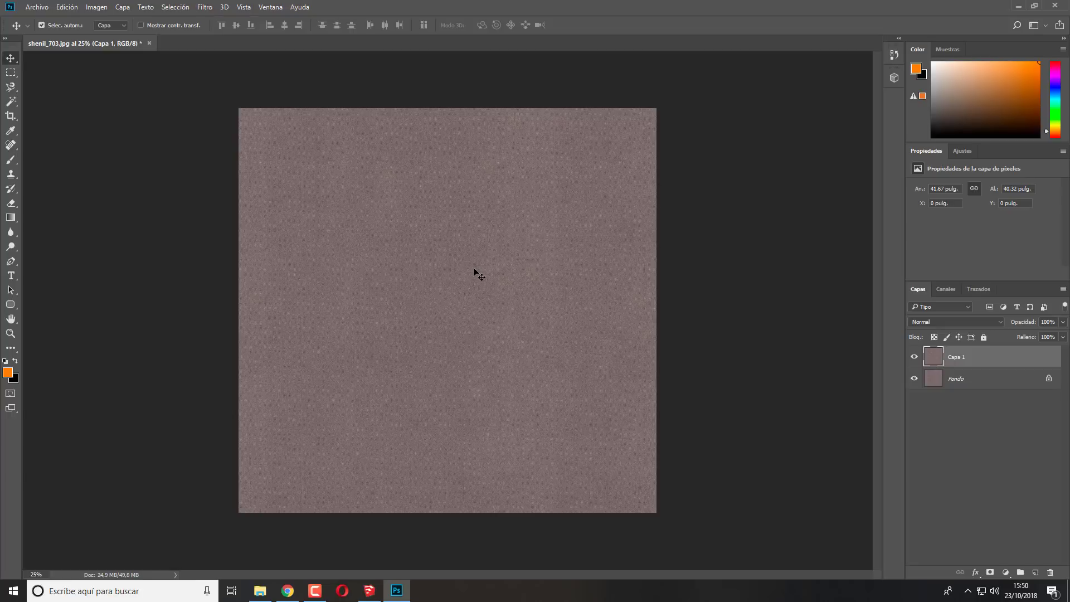
pyautogui.click(95, 8)
pyautogui.moveTo(103, 35)
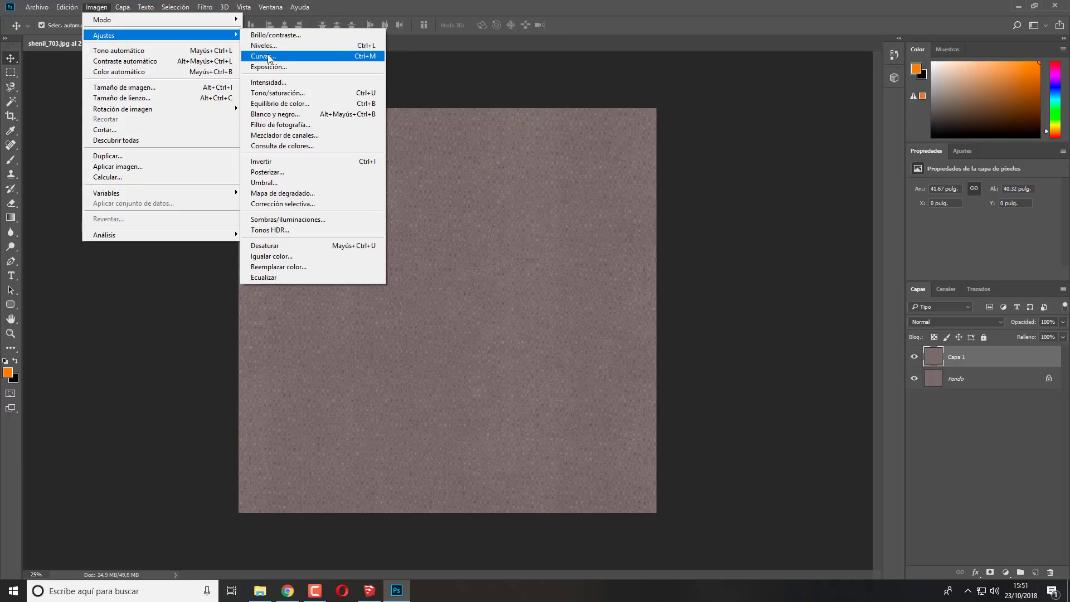
# Step: Convert Capa 1 to black and white, then set contrast 100 and brightness 0
pyautogui.click(289, 117)
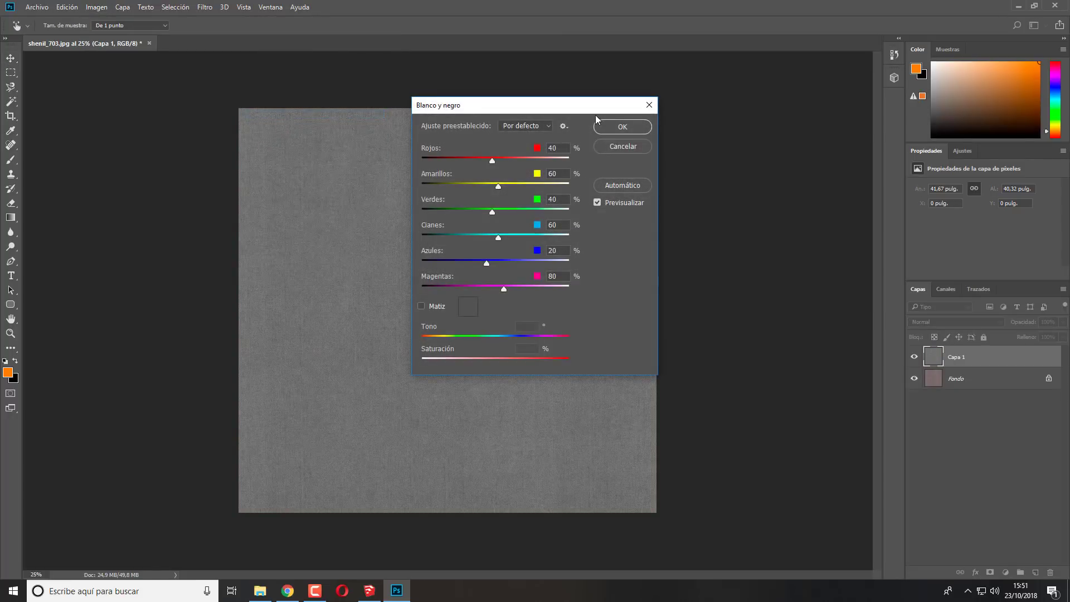
pyautogui.click(614, 129)
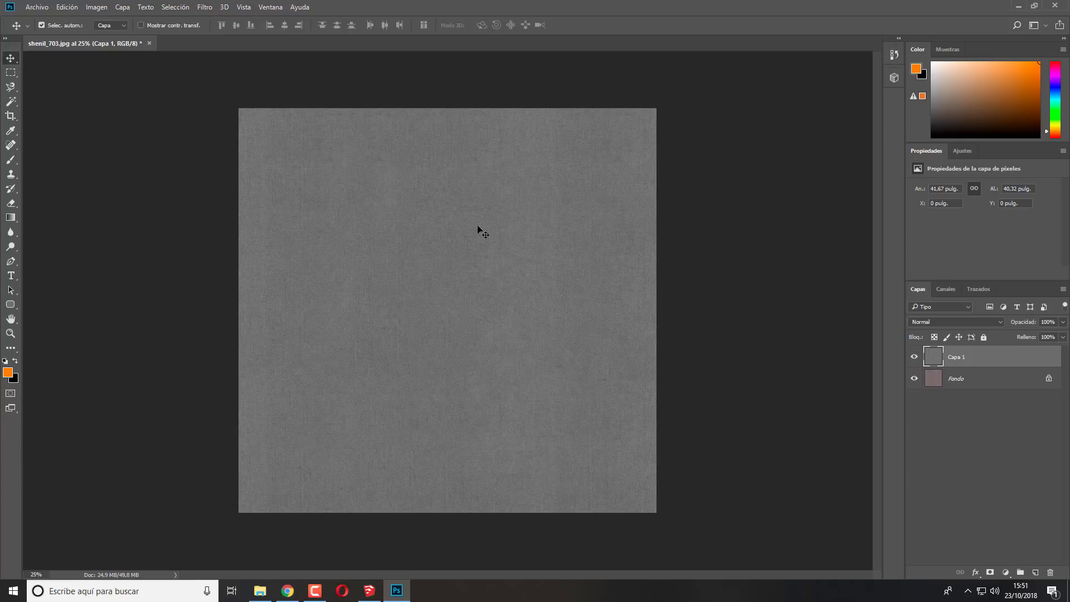
pyautogui.click(103, 10)
pyautogui.moveTo(104, 35)
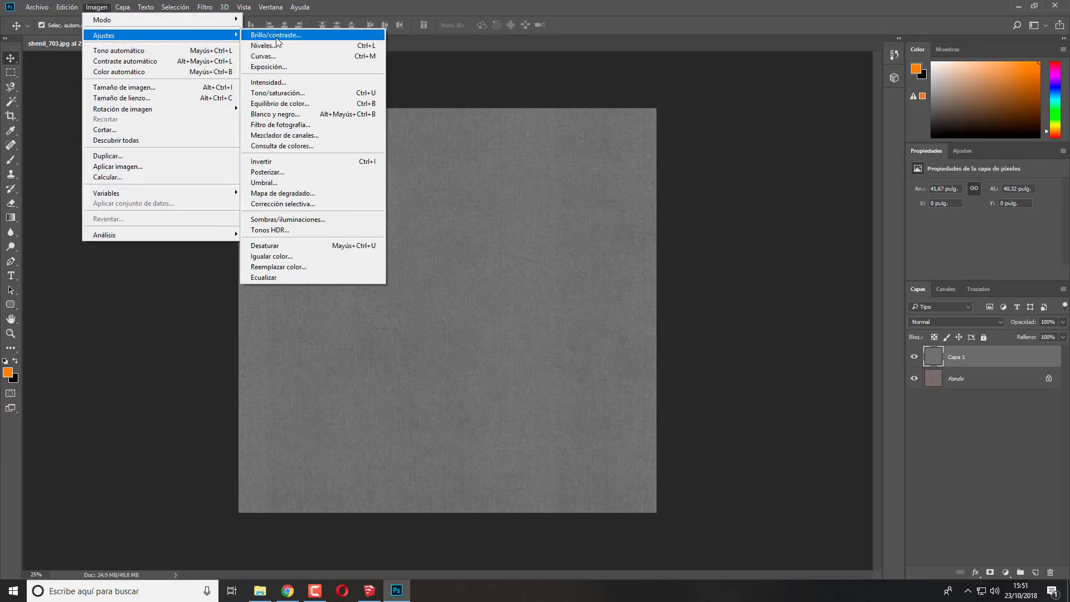
pyautogui.click(268, 35)
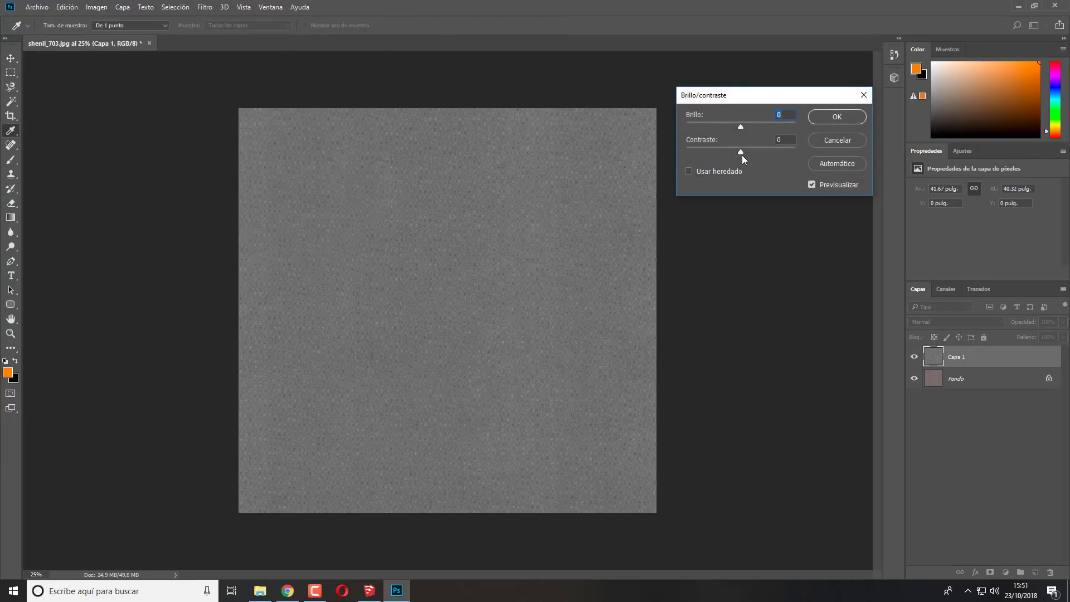
pyautogui.moveTo(741, 155)
pyautogui.mouseDown()
pyautogui.moveTo(712, 157)
pyautogui.moveTo(762, 172)
pyautogui.mouseUp()
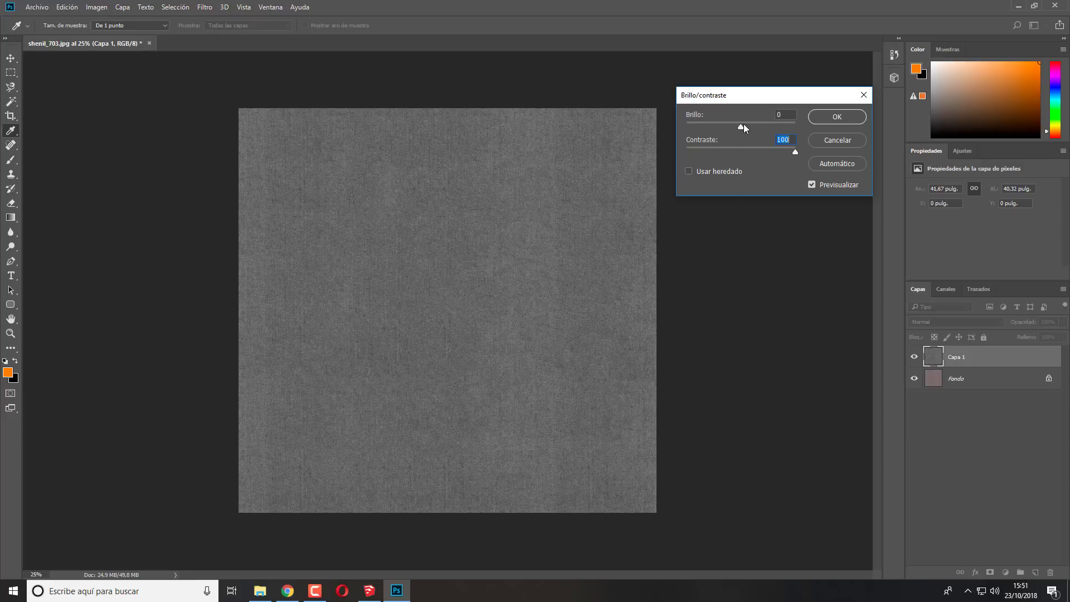
pyautogui.moveTo(744, 125); pyautogui.dragTo(743, 127)
pyautogui.moveTo(743, 125); pyautogui.dragTo(736, 129)
pyautogui.click(836, 118)
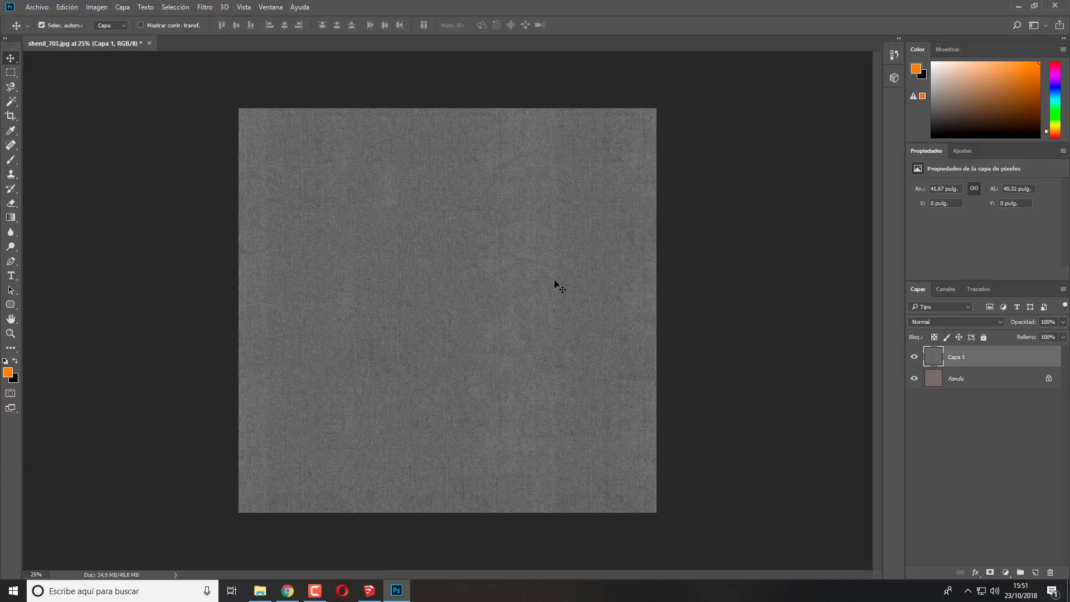
pyautogui.click(36, 7)
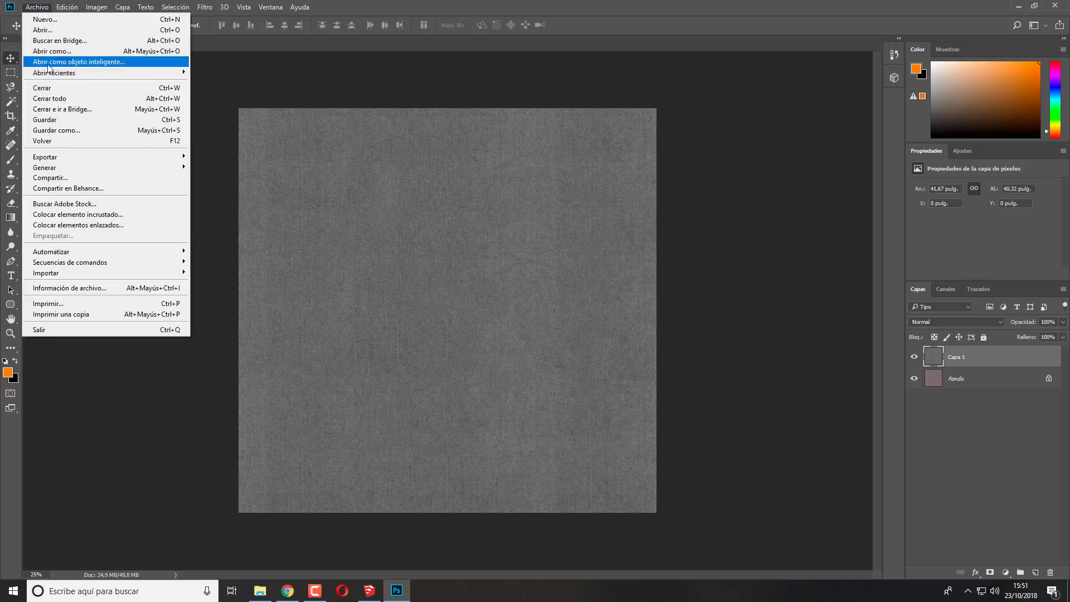
# Step: Save the grey texture as JPEG shenil_703-B in texturas at quality 12
pyautogui.click(59, 132)
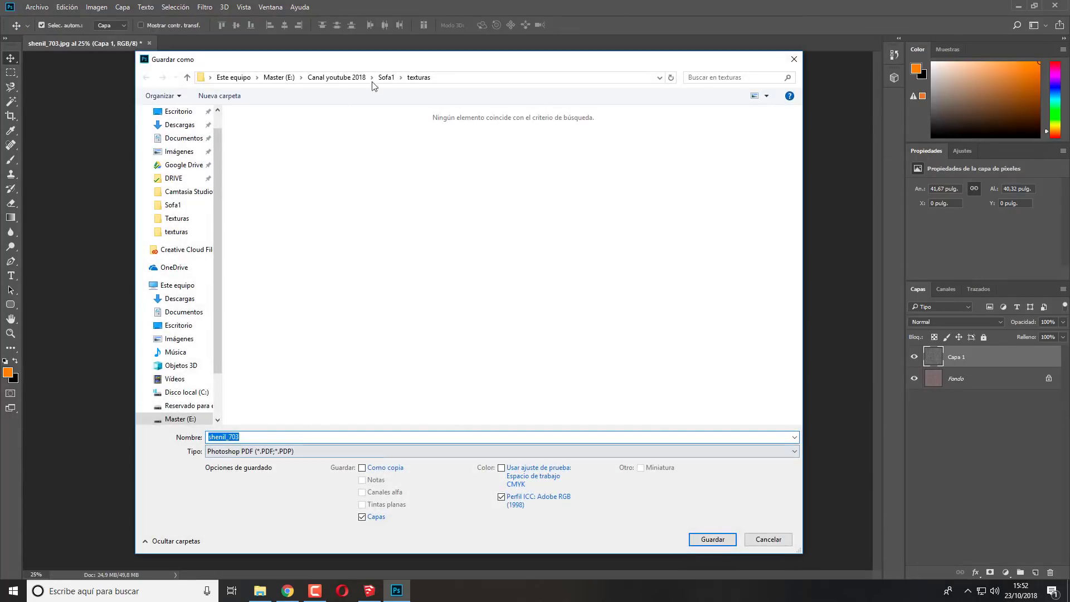
pyautogui.click(289, 453)
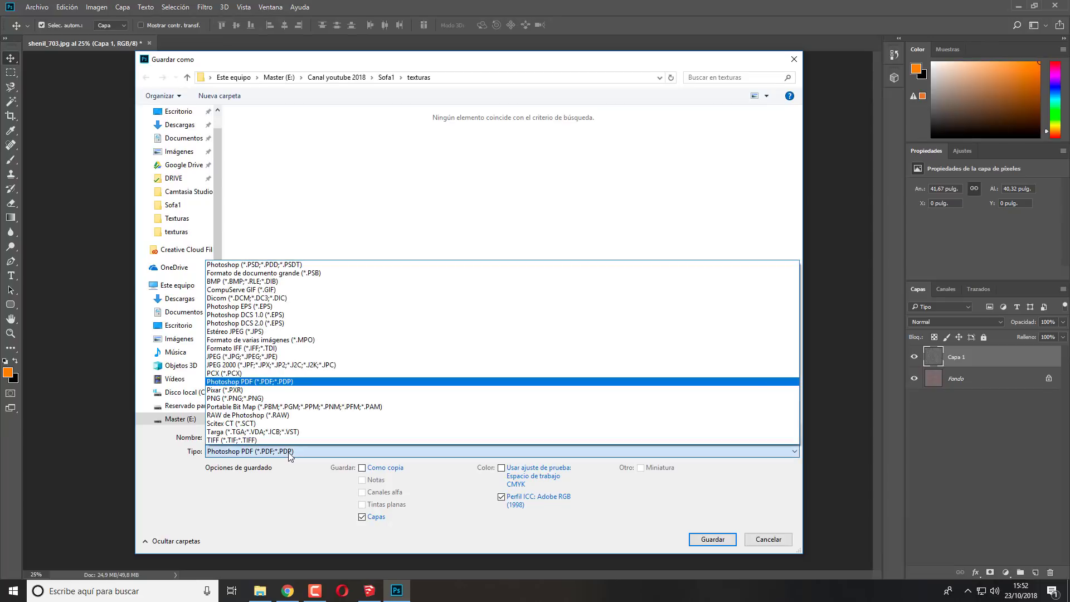
pyautogui.click(219, 357)
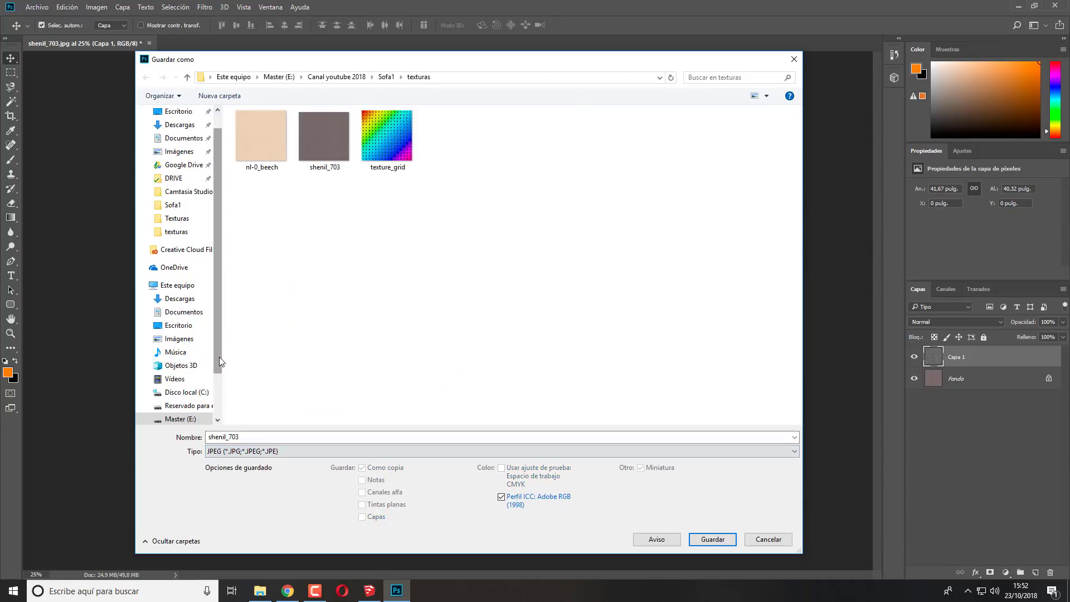
pyautogui.doubleClick(249, 437)
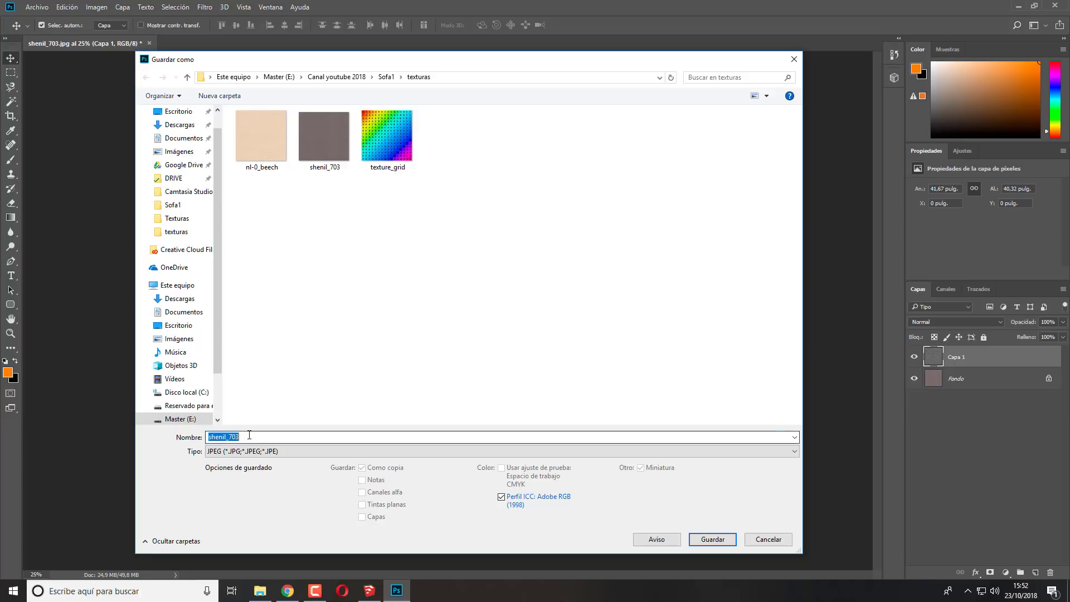
pyautogui.click(249, 436)
pyautogui.write('-B')
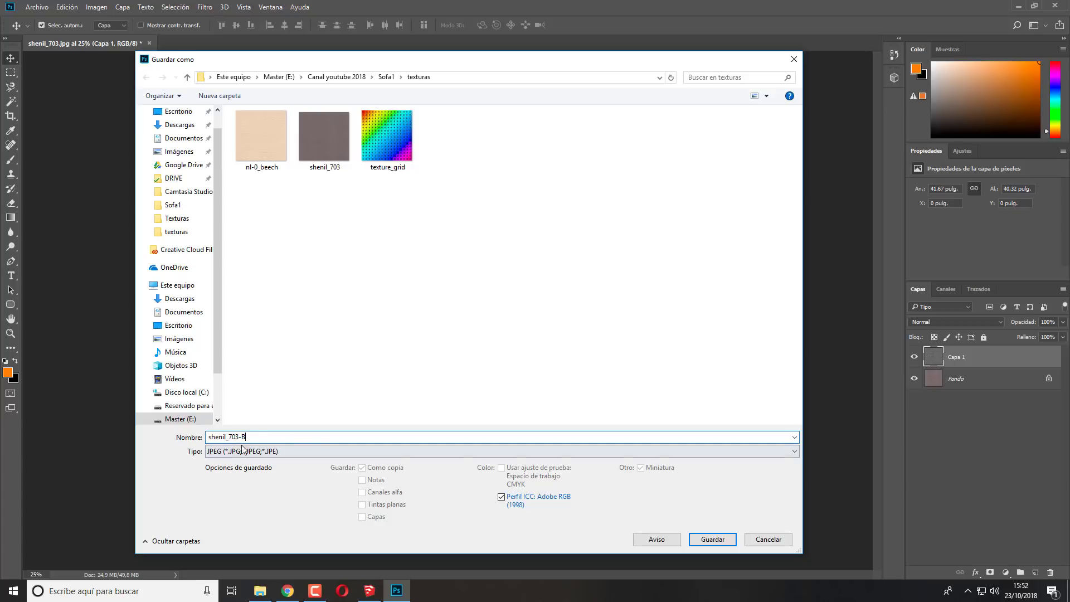
pyautogui.click(713, 540)
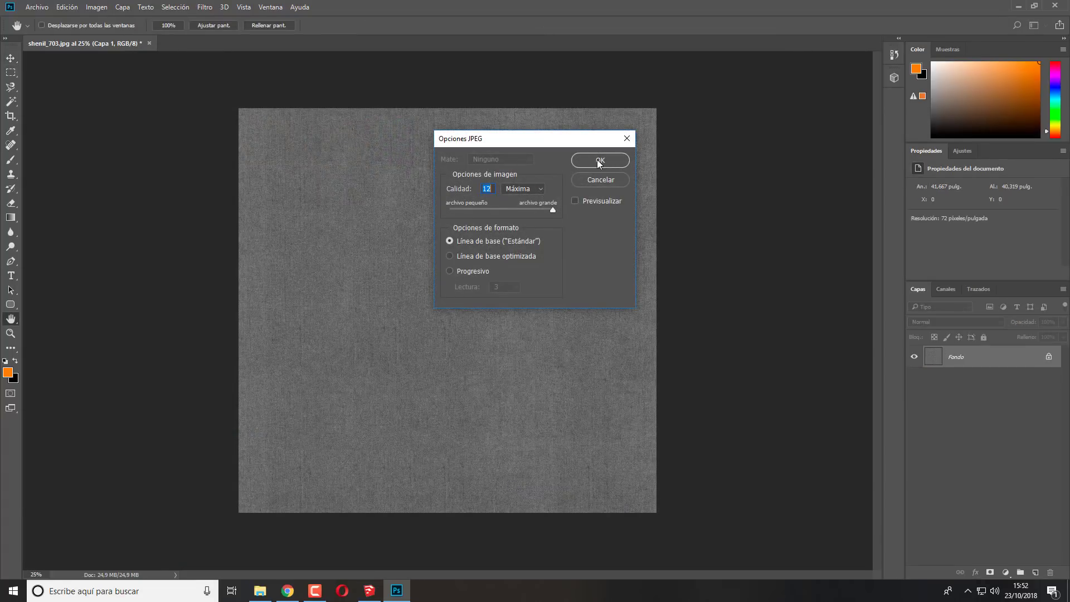
pyautogui.click(597, 160)
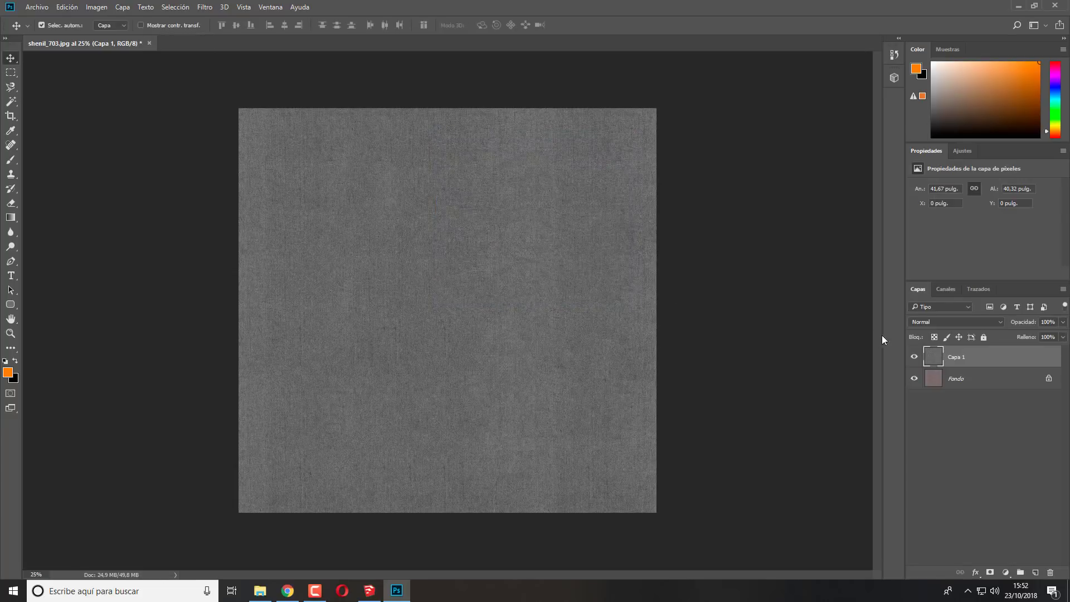
# Step: Delete the grey Capa 1 and duplicate Fondo into a fresh unaltered Capa 1
pyautogui.moveTo(975, 360); pyautogui.dragTo(1052, 574)
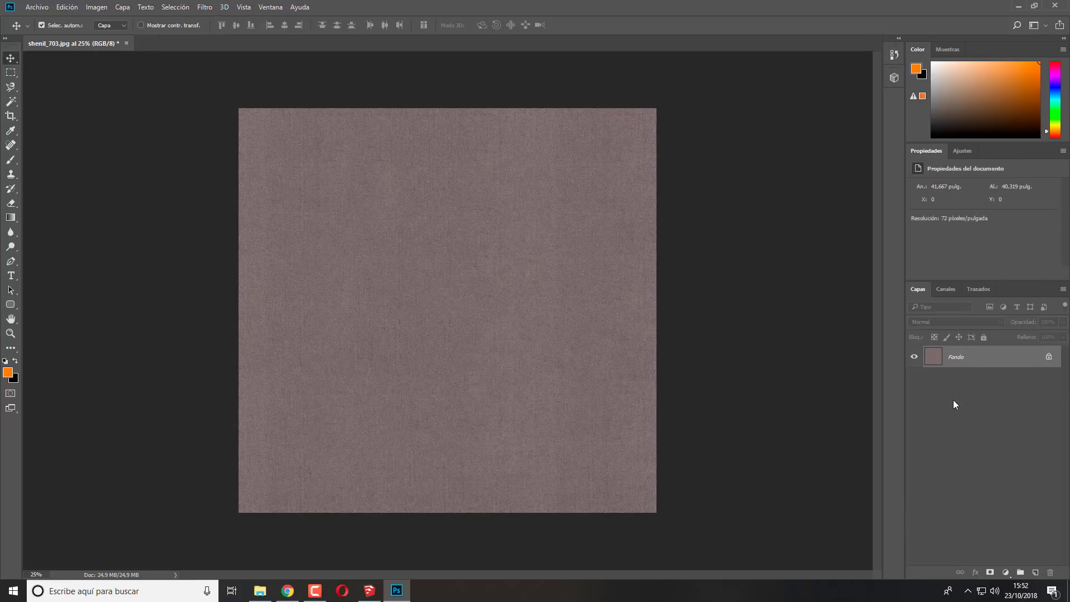
pyautogui.hotkey('ctrl', 'j')
pyautogui.hotkey('ctrl', 'shift', 'u')
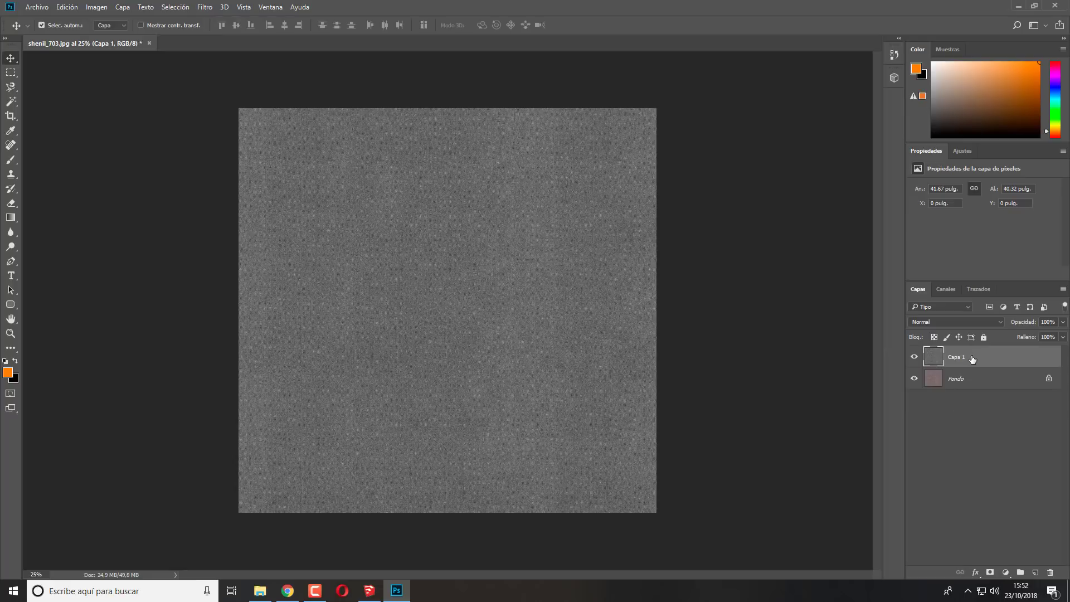
pyautogui.moveTo(973, 359); pyautogui.dragTo(1050, 574)
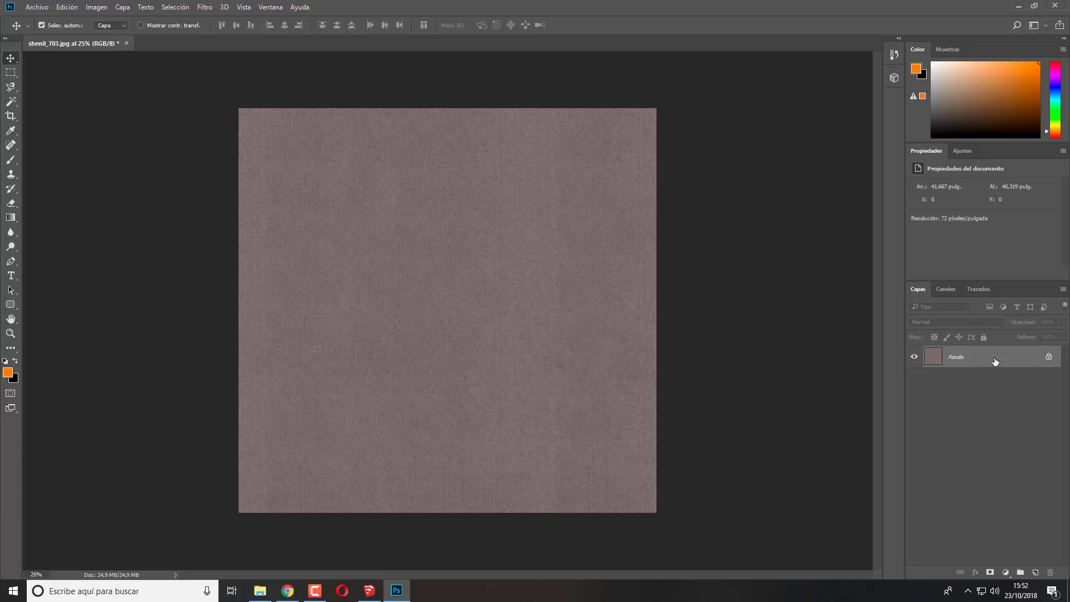
pyautogui.hotkey('ctrl', 'j')
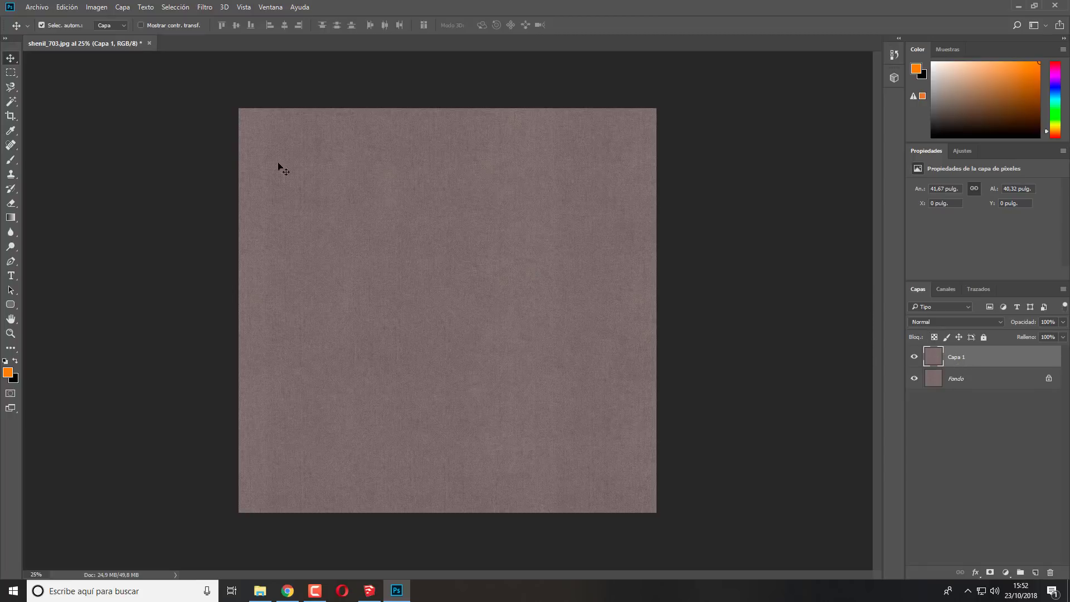
# Step: Convert Capa 1 to black and white, then set brightness -80 and contrast 93
pyautogui.click(96, 8)
pyautogui.moveTo(104, 35)
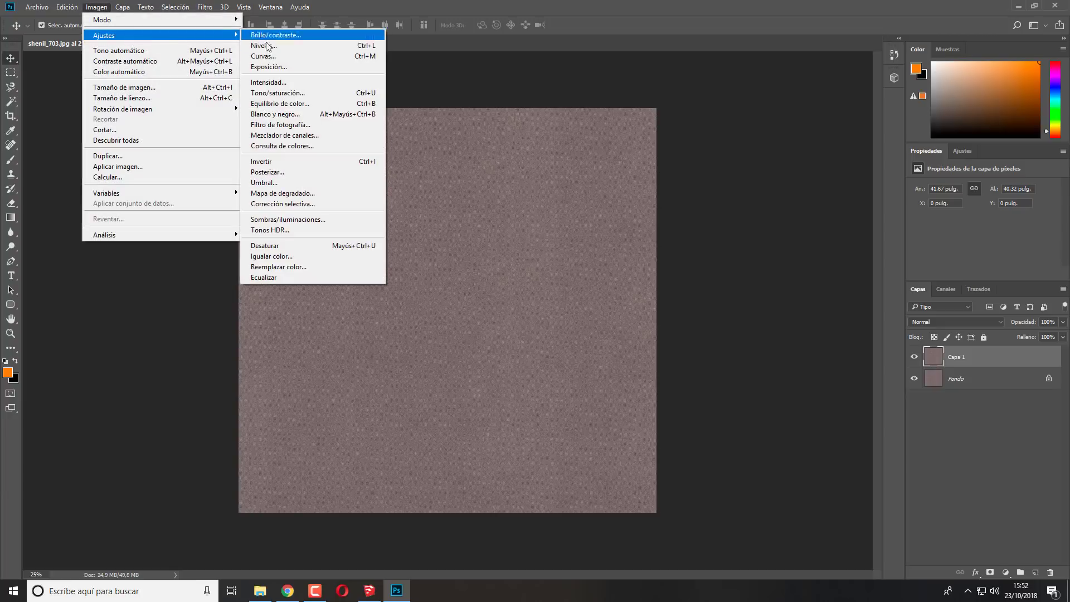
pyautogui.click(290, 114)
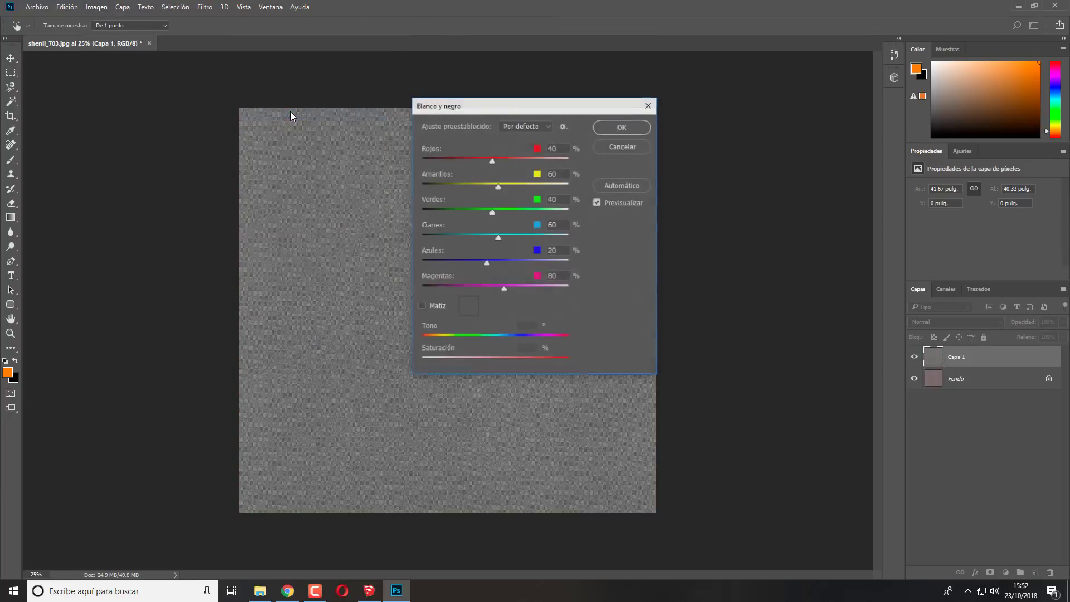
pyautogui.click(614, 129)
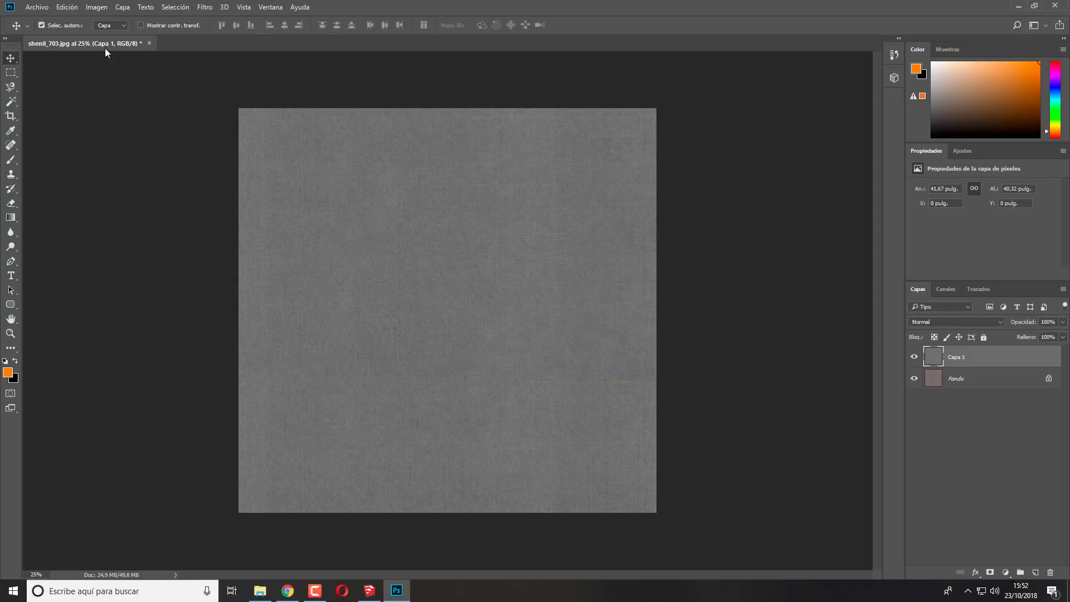
pyautogui.click(94, 8)
pyautogui.moveTo(104, 35)
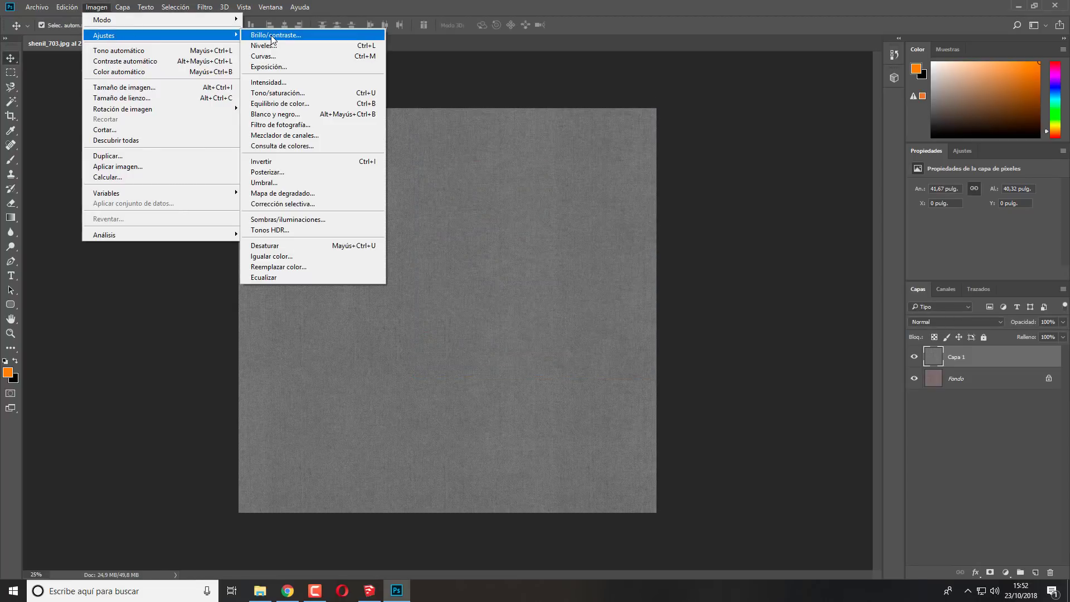
pyautogui.click(272, 37)
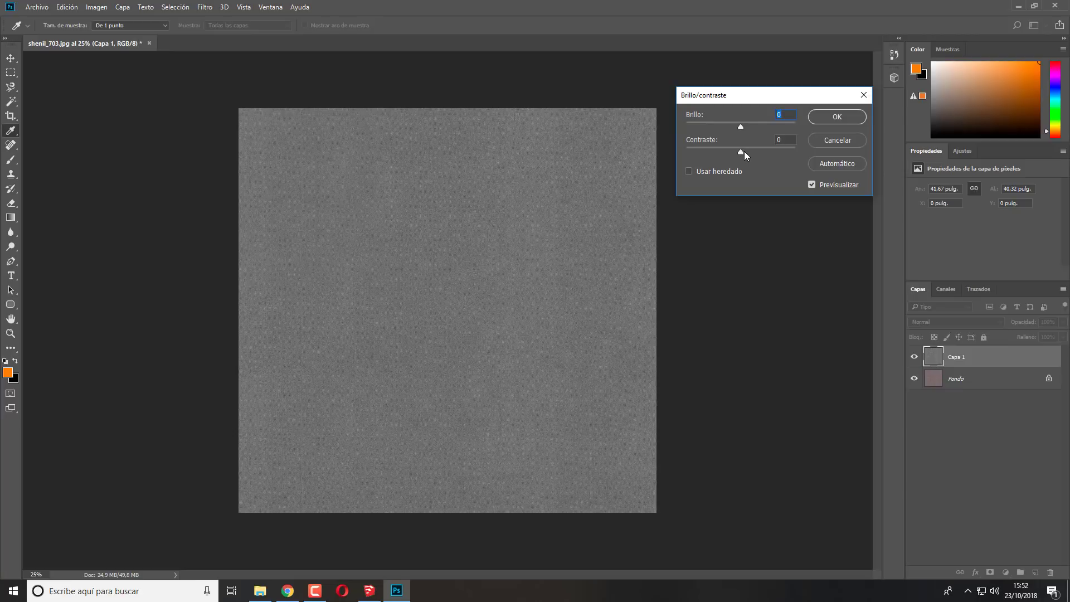
pyautogui.moveTo(741, 152)
pyautogui.mouseDown()
pyautogui.moveTo(767, 156)
pyautogui.moveTo(721, 129)
pyautogui.mouseUp()
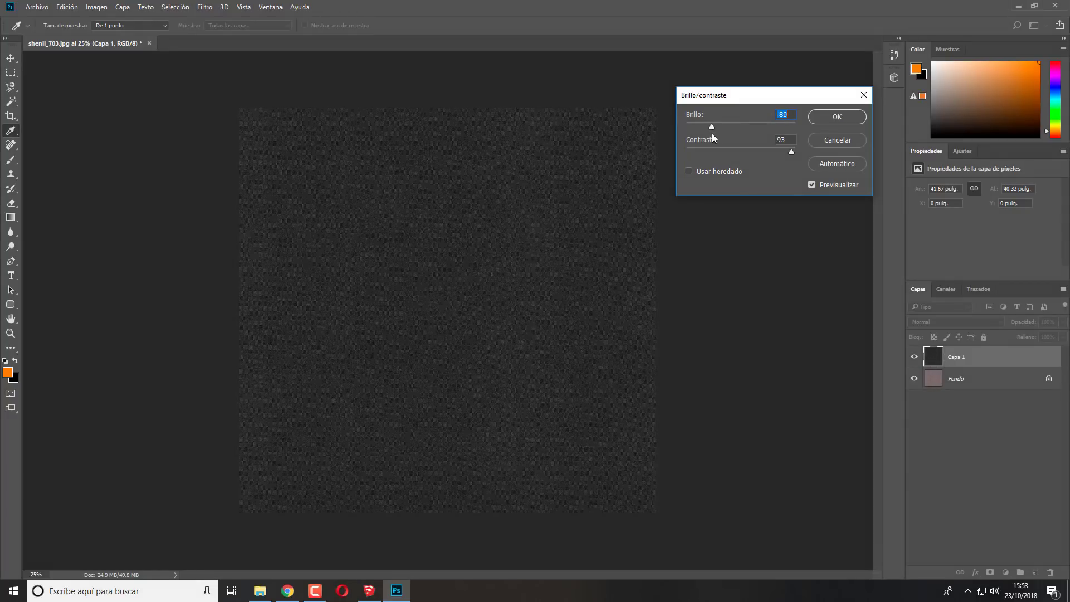
pyautogui.press('Return')
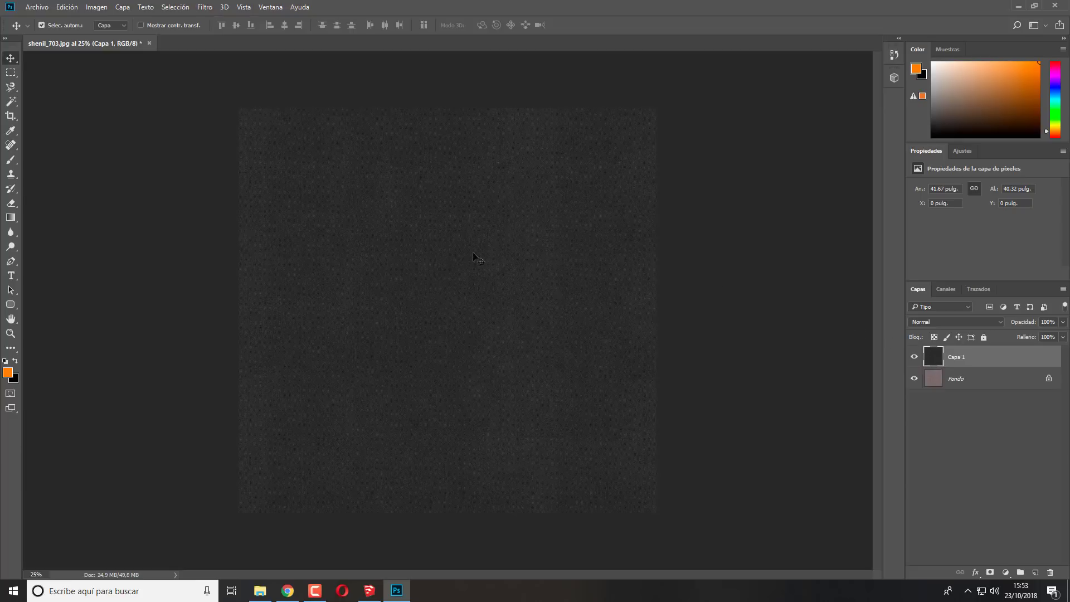
# Step: Save the darkened texture as JPEG shenil_703-R in texturas at maximum quality 12
pyautogui.click(35, 7)
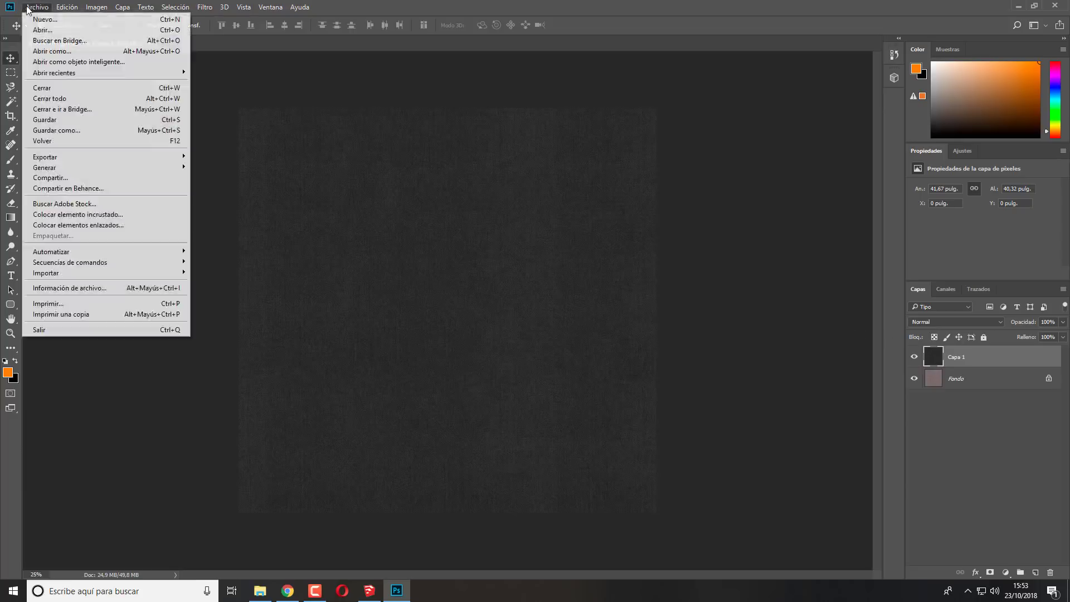
pyautogui.click(48, 132)
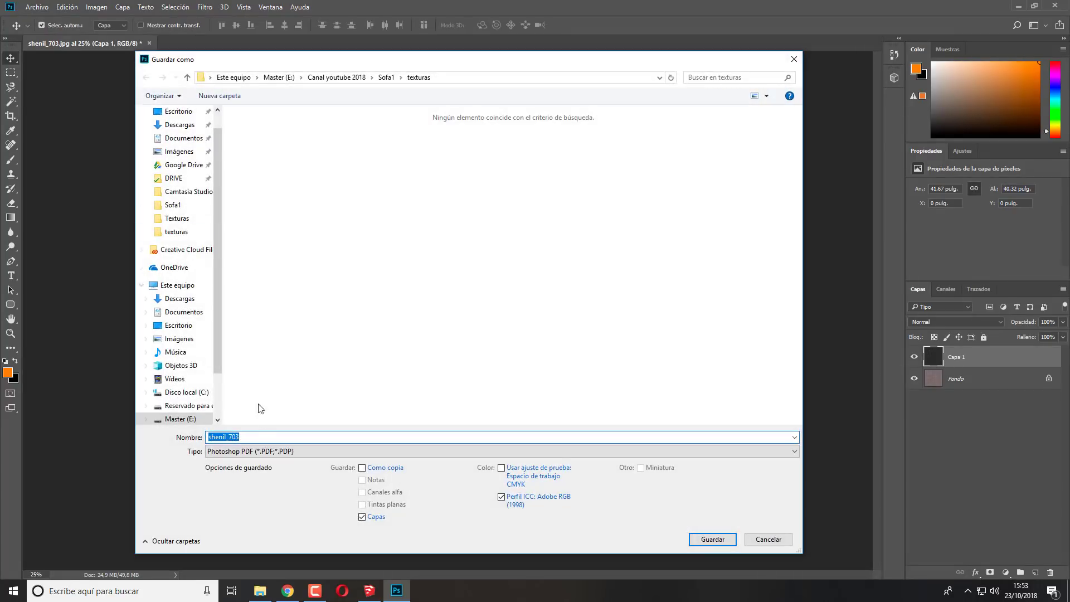
pyautogui.click(255, 449)
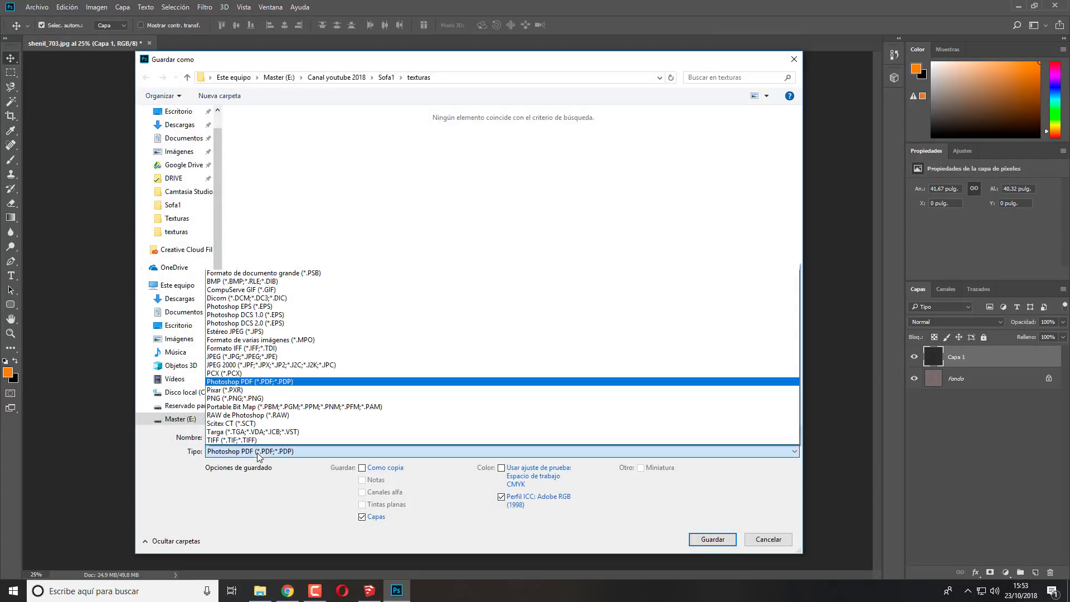
pyautogui.click(229, 359)
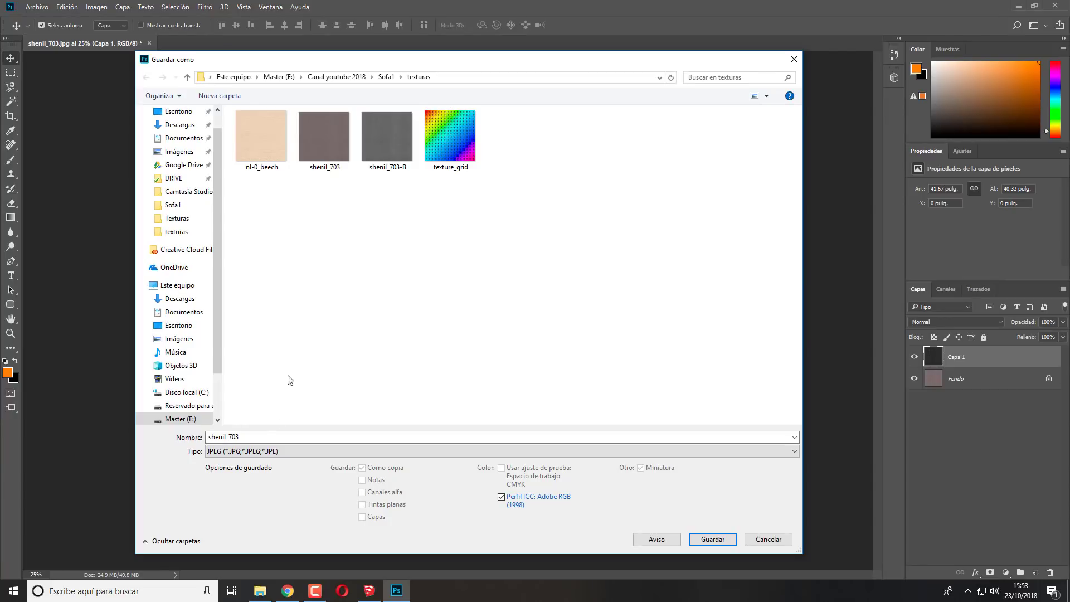
pyautogui.click(259, 440)
pyautogui.click(247, 437)
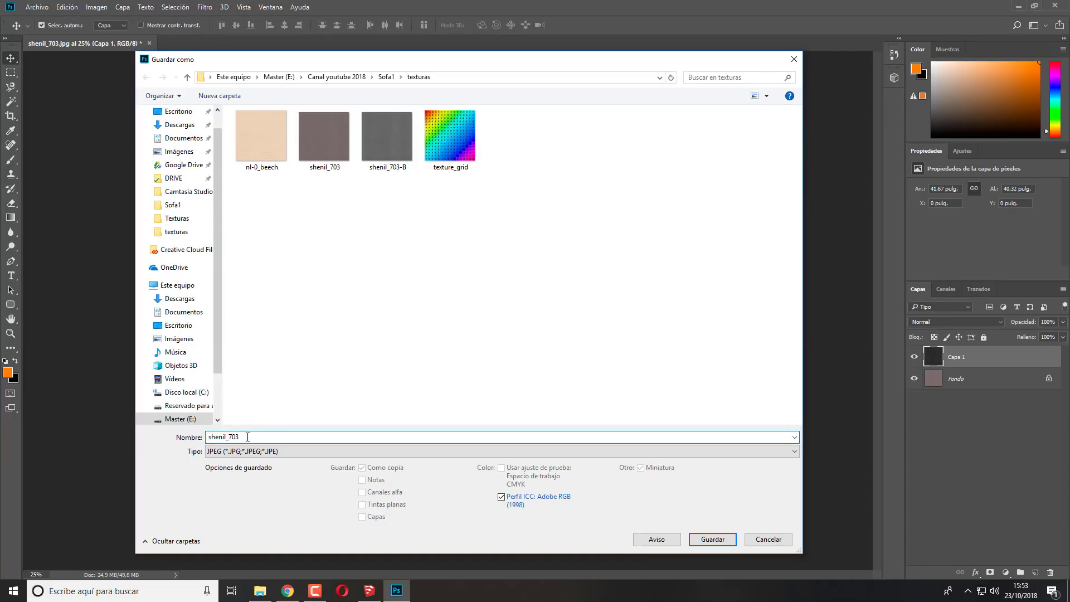
pyautogui.write('-R')
pyautogui.press('BackSpace')
pyautogui.write('S')
pyautogui.press('BackSpace')
pyautogui.write('R')
pyautogui.click(709, 541)
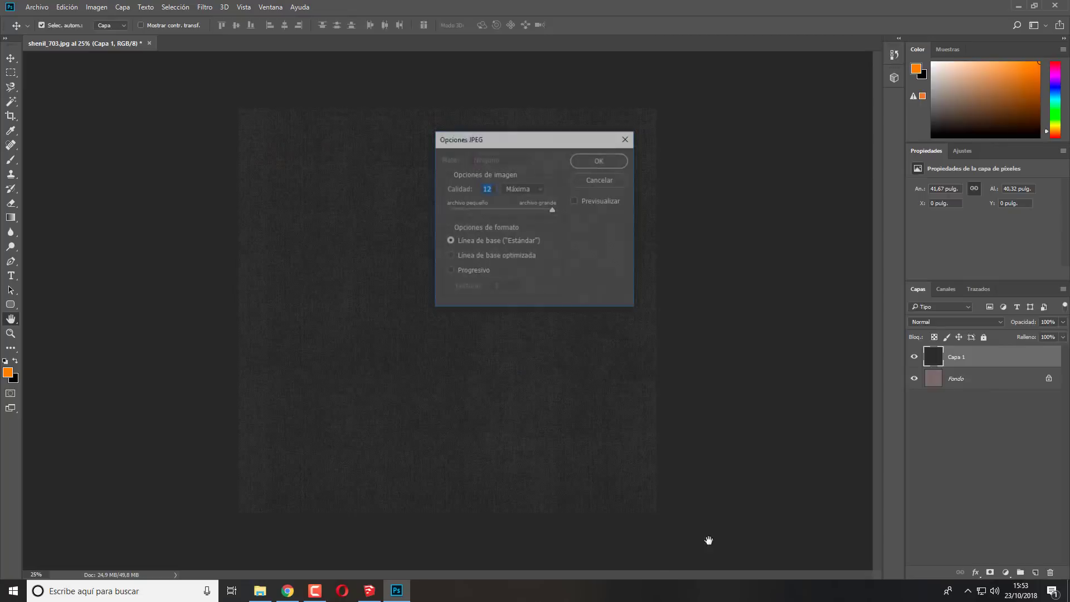
pyautogui.click(600, 162)
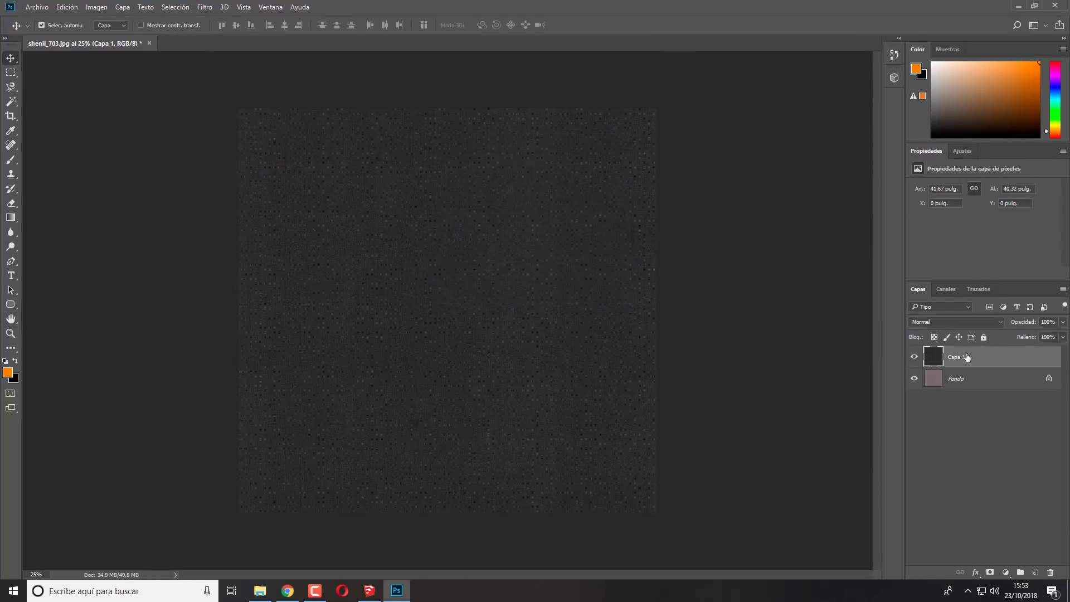
# Step: Replace the dark layer with a new Fondo copy brightened to 61, contrast 0
pyautogui.moveTo(967, 357); pyautogui.dragTo(1051, 572)
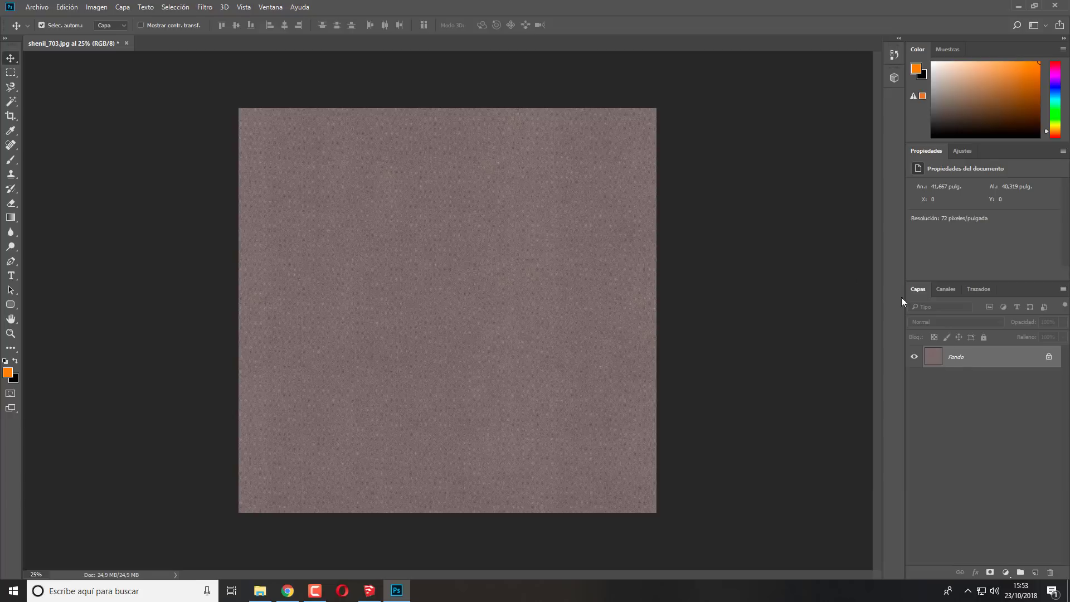
pyautogui.hotkey('ctrl', 'j')
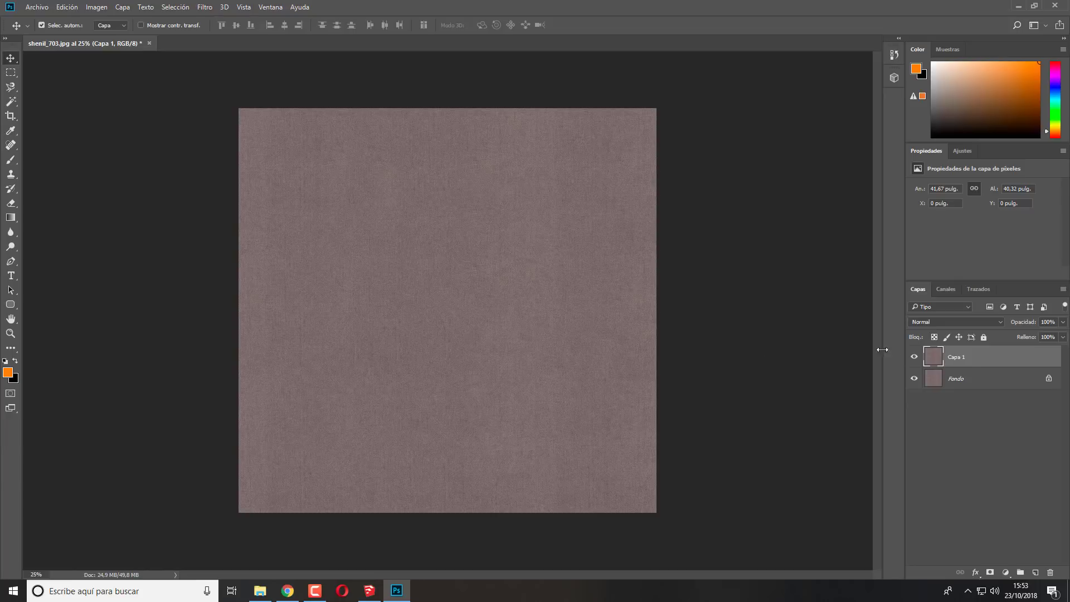
pyautogui.click(95, 11)
pyautogui.moveTo(159, 35)
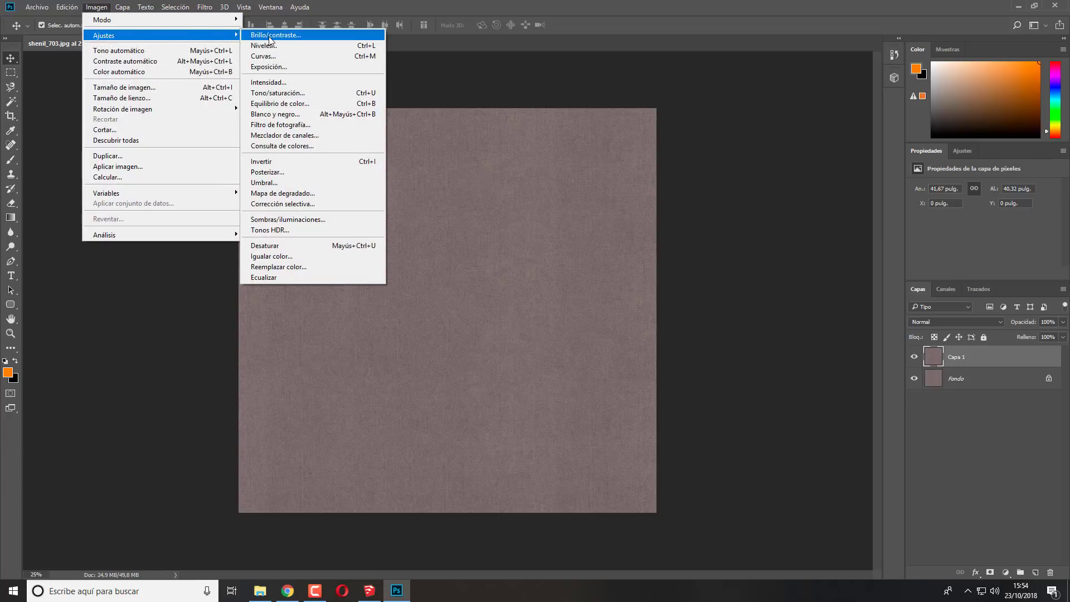
pyautogui.click(268, 36)
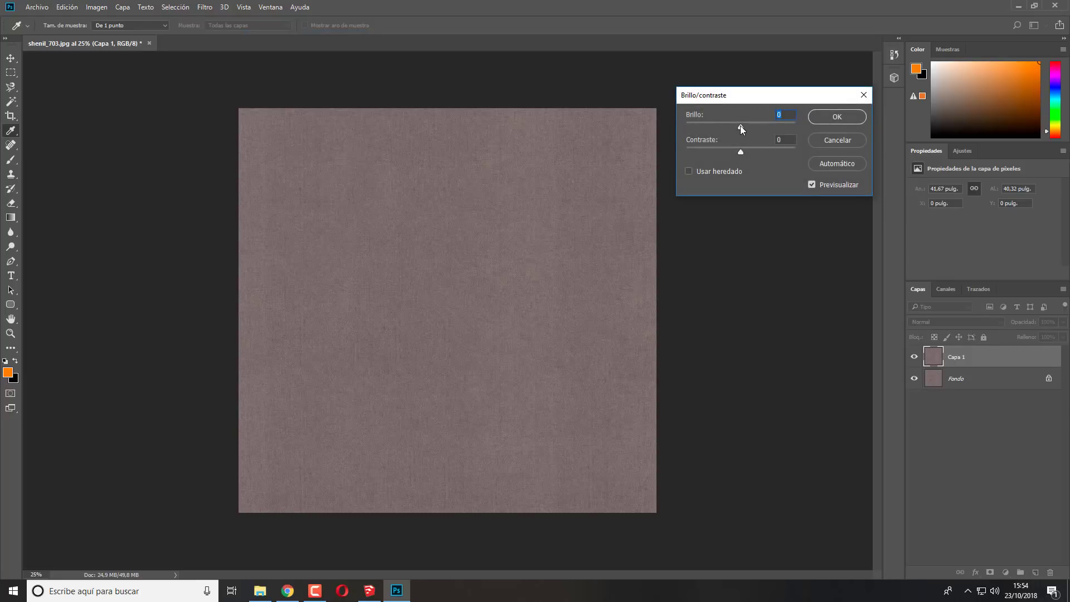
pyautogui.moveTo(740, 127)
pyautogui.mouseDown()
pyautogui.moveTo(761, 127)
pyautogui.moveTo(751, 151)
pyautogui.moveTo(773, 155)
pyautogui.mouseUp()
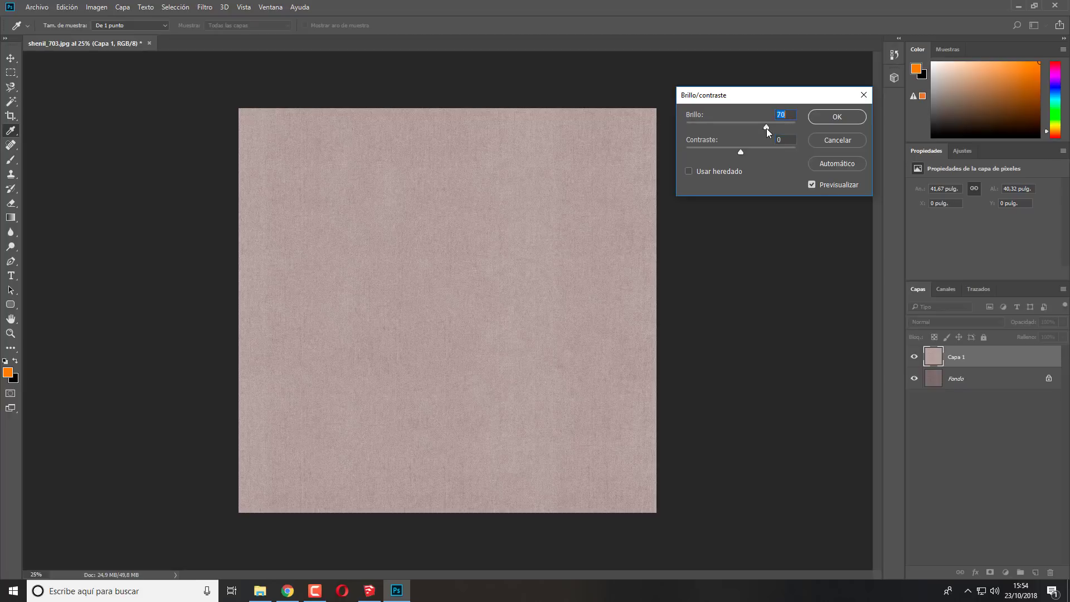
pyautogui.moveTo(765, 127)
pyautogui.mouseDown()
pyautogui.moveTo(749, 127)
pyautogui.moveTo(763, 129)
pyautogui.mouseUp()
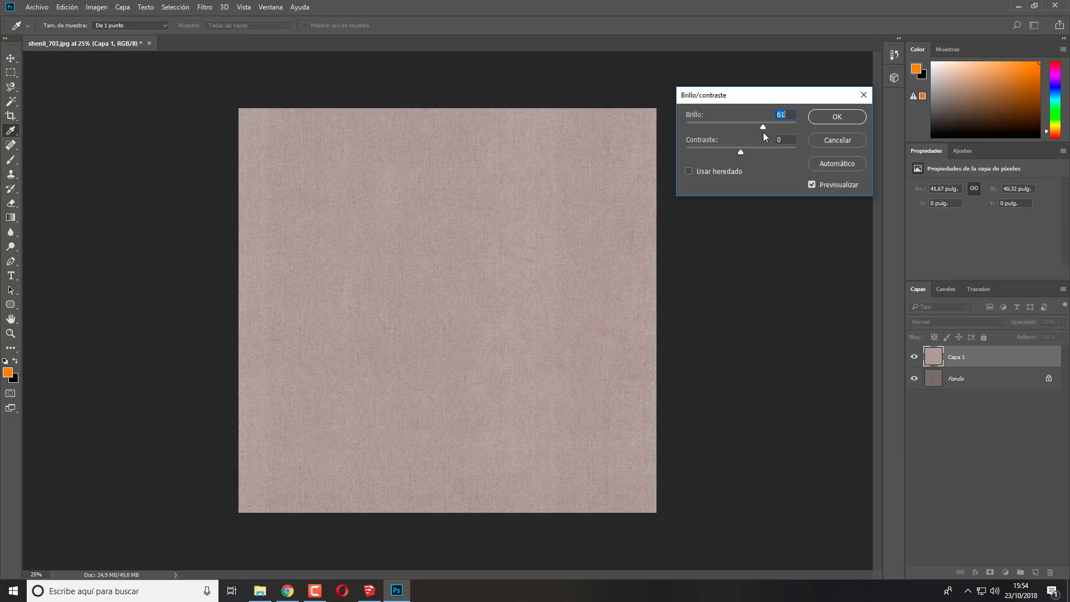
pyautogui.click(831, 117)
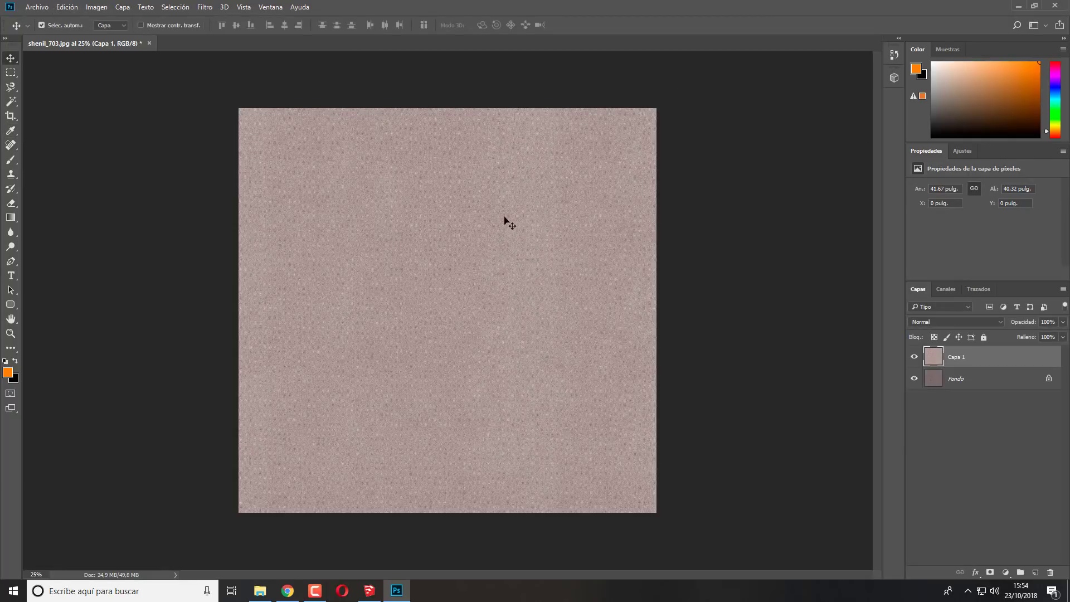
# Step: Save the lighter texture as JPEG shenil_703-2, then return to the SketchUp sofa model
pyautogui.click(36, 6)
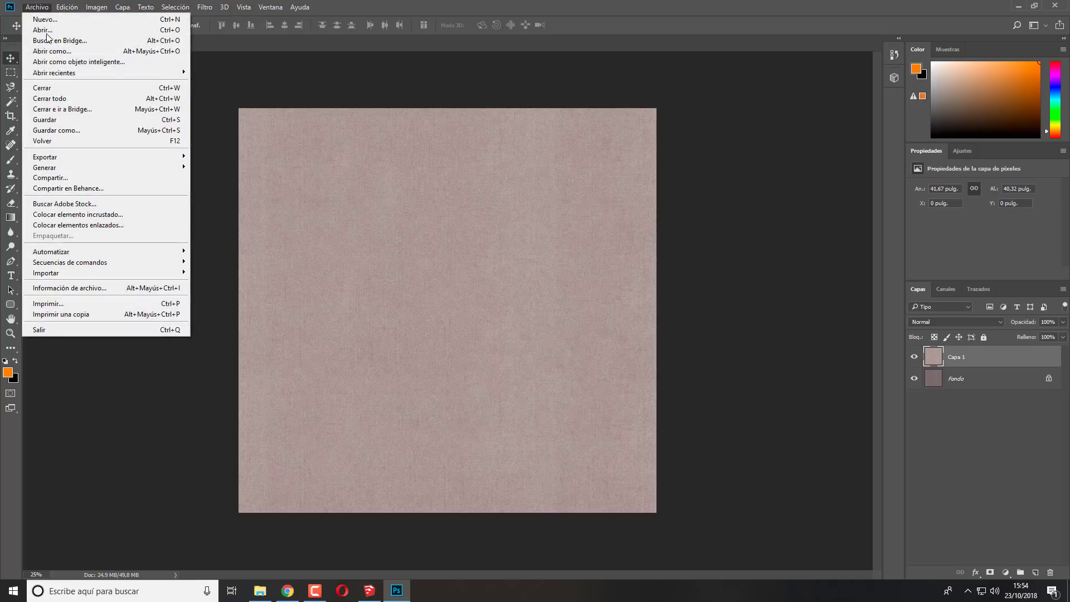
pyautogui.click(45, 130)
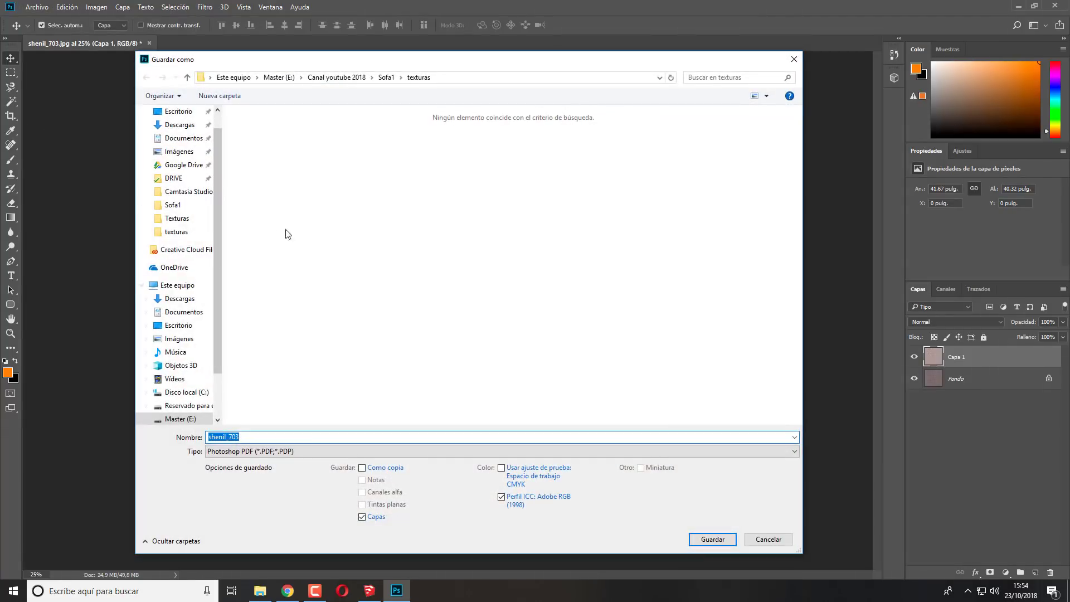
pyautogui.click(299, 451)
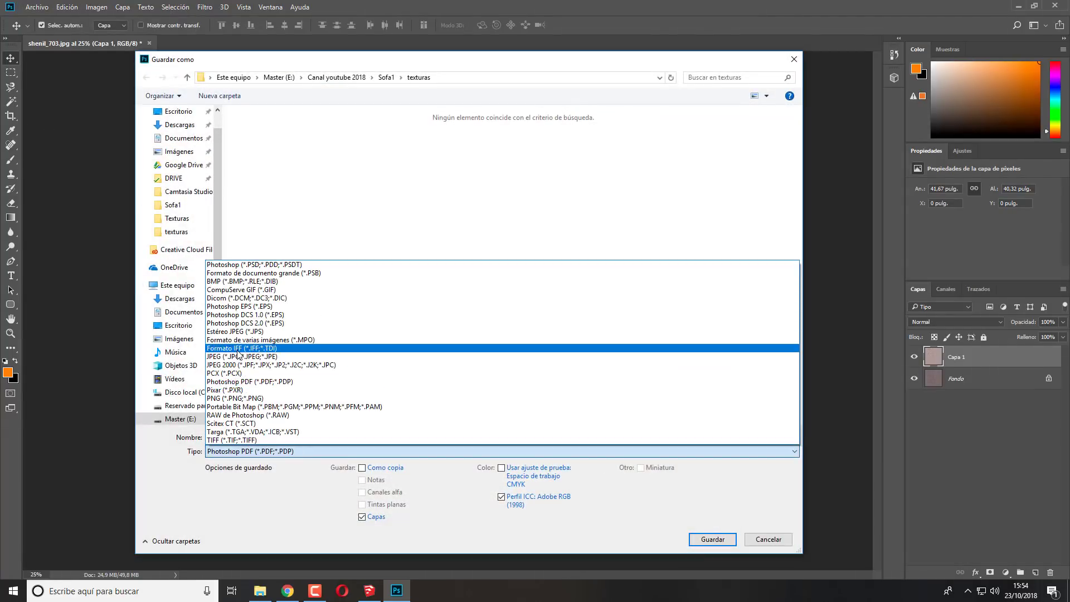
pyautogui.click(236, 357)
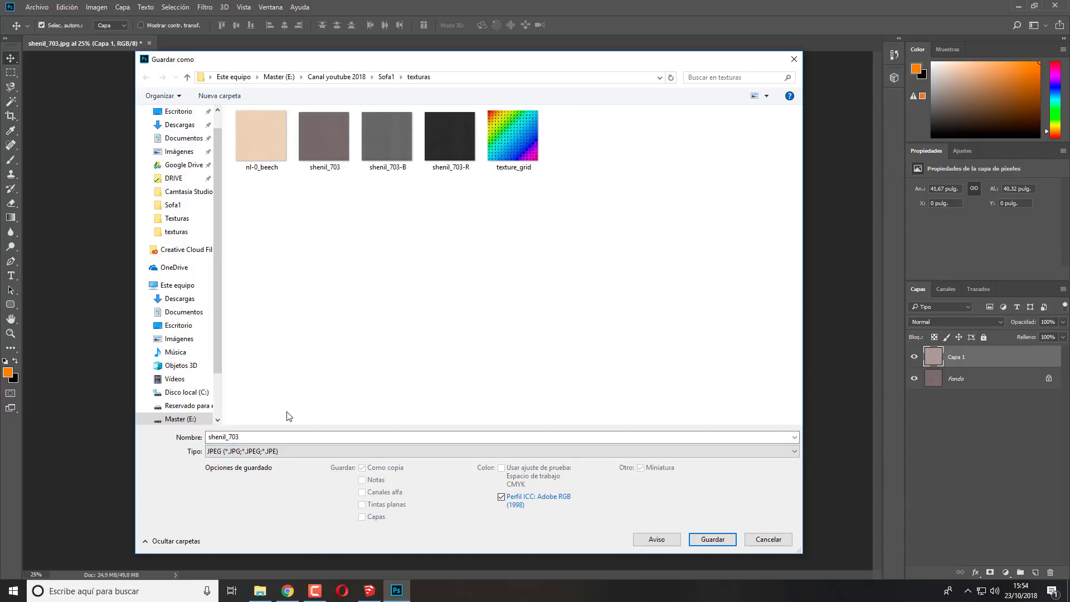
pyautogui.click(244, 437)
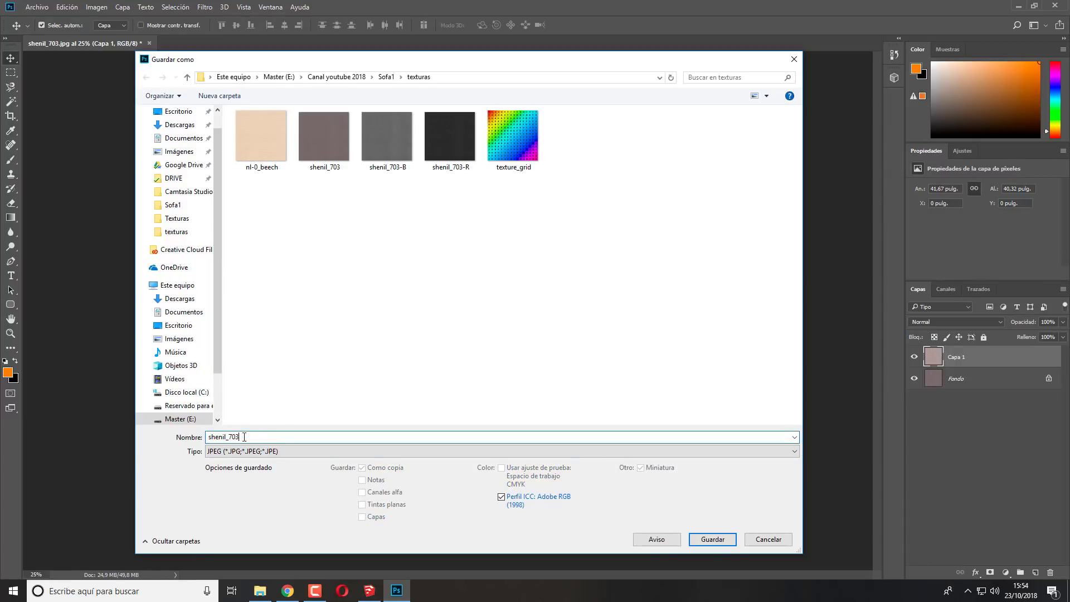
pyautogui.write('-')
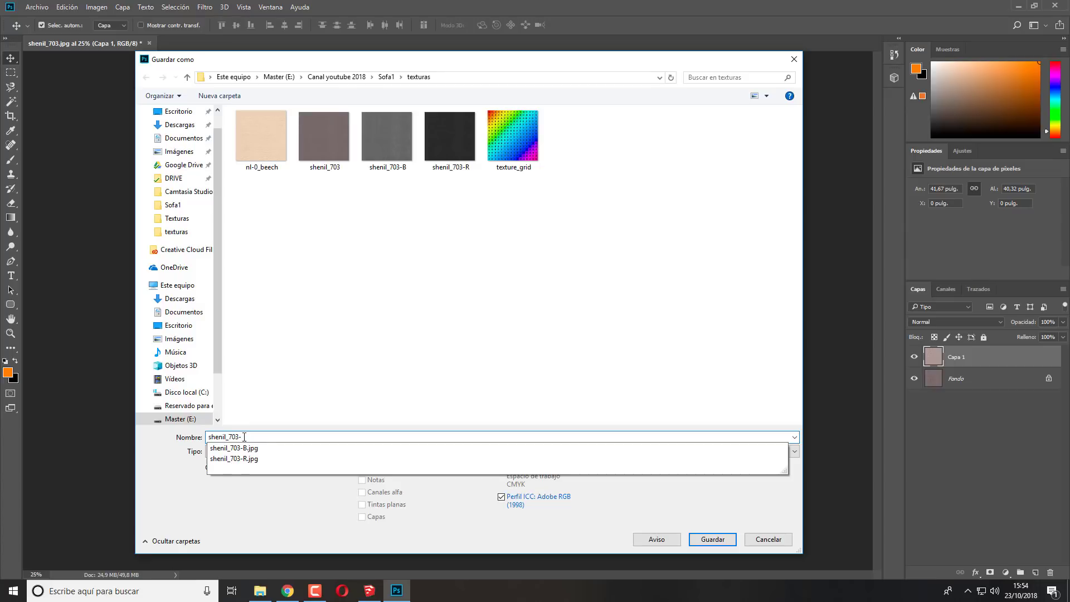
pyautogui.write('2')
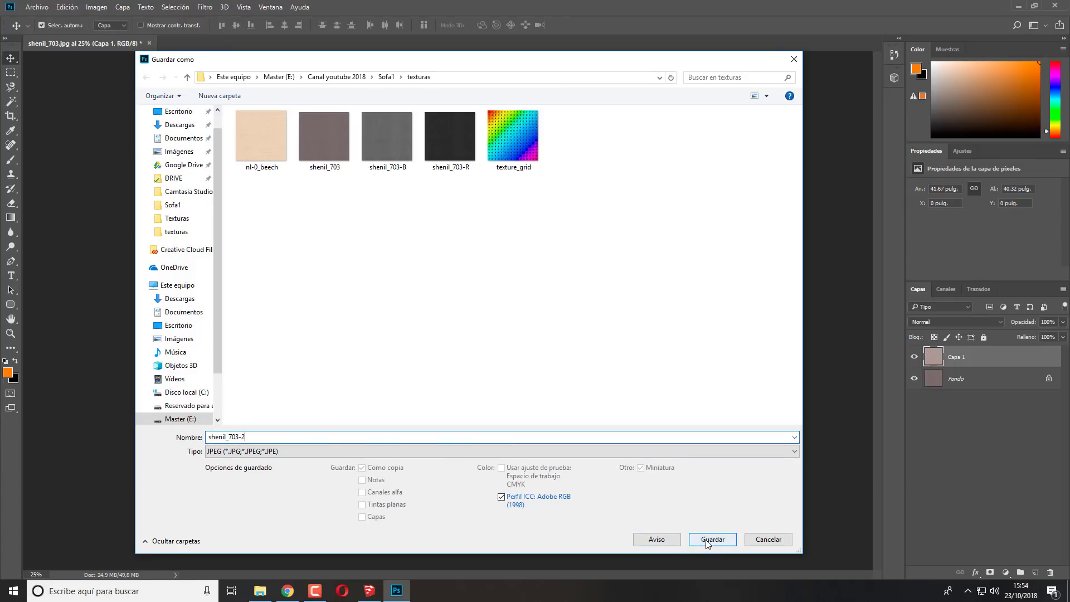
pyautogui.click(703, 539)
pyautogui.click(603, 161)
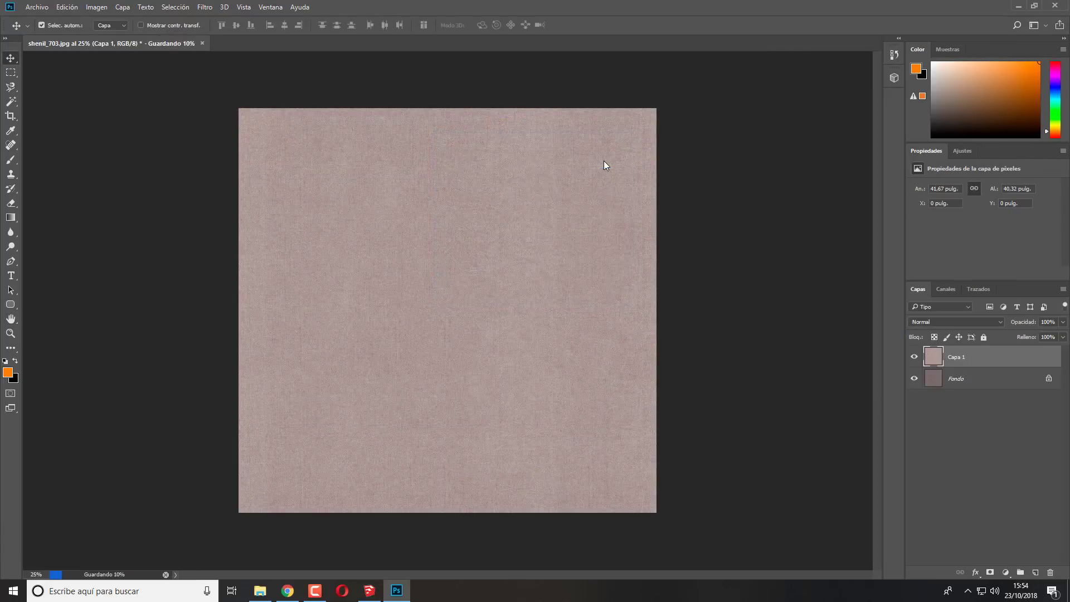
pyautogui.click(377, 595)
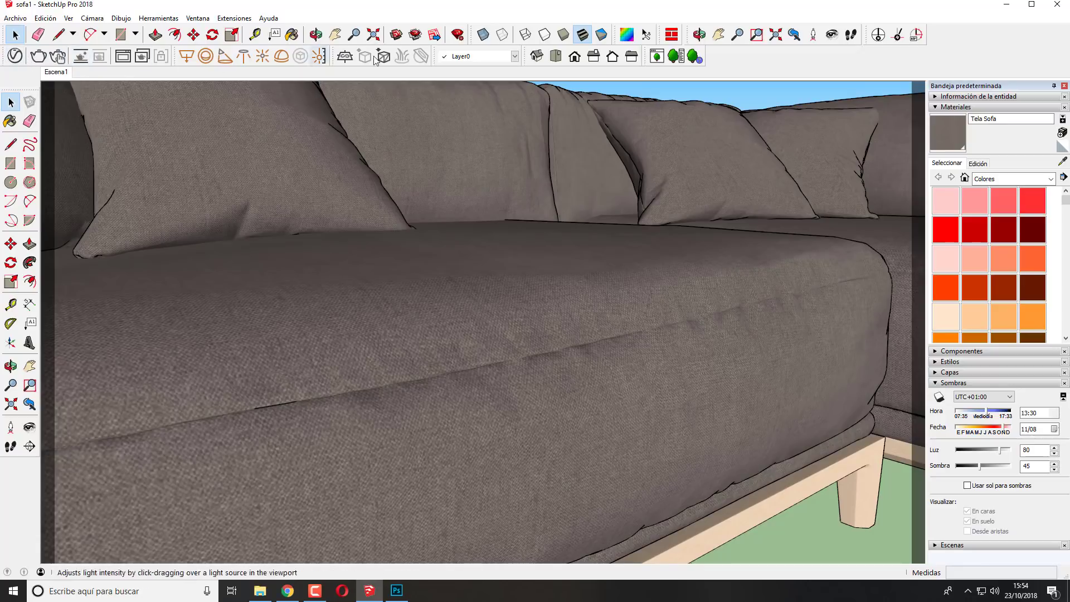
# Step: Open the V-Ray Asset Editor and expand it to show the Tela Sofa material settings
pyautogui.click(16, 57)
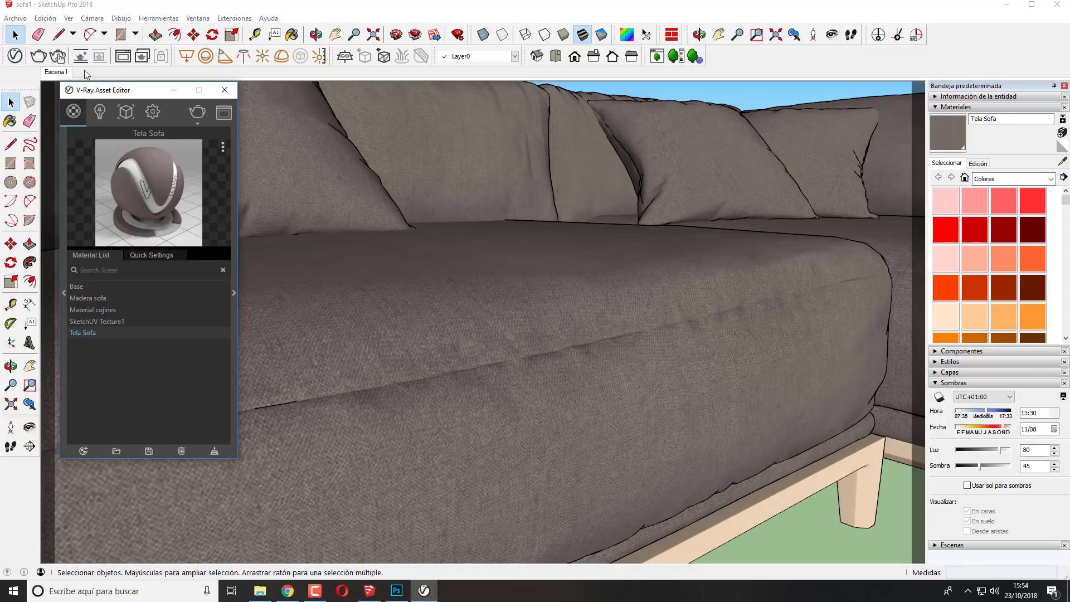
pyautogui.moveTo(117, 96); pyautogui.dragTo(129, 153)
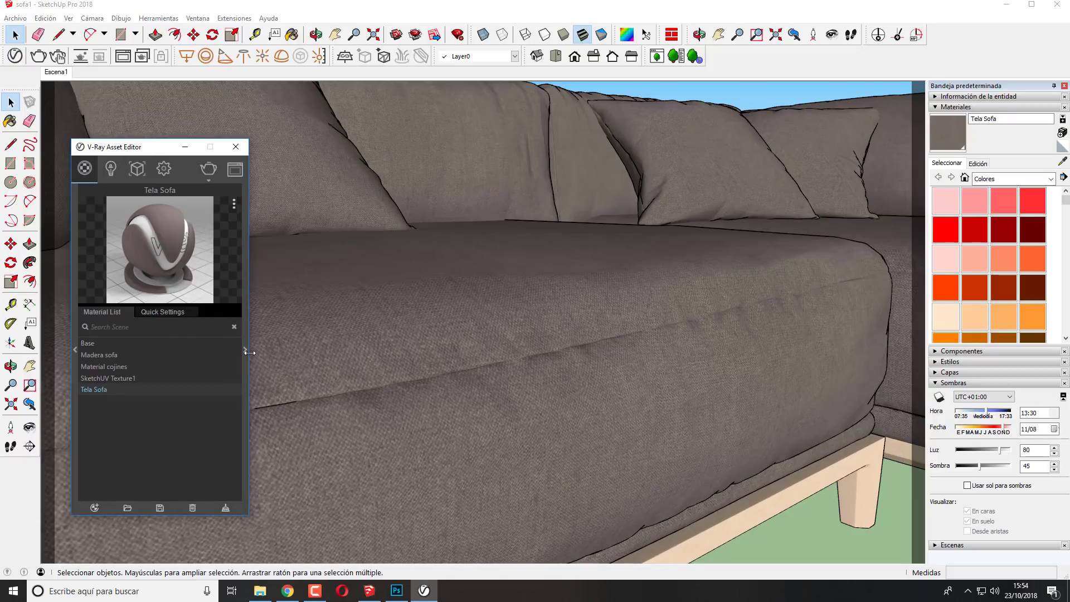
pyautogui.click(243, 349)
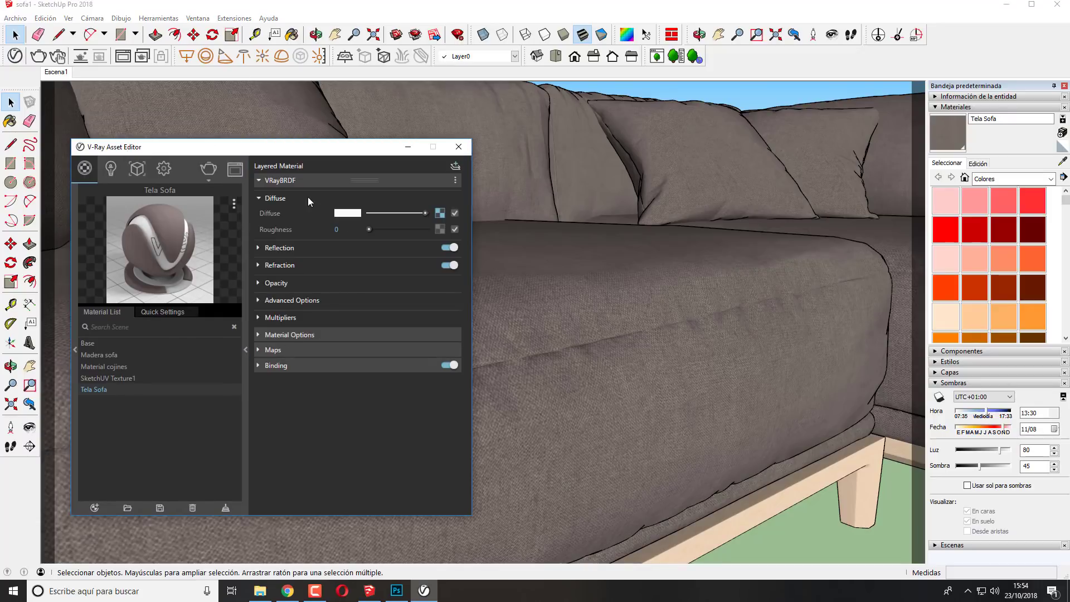
pyautogui.click(270, 198)
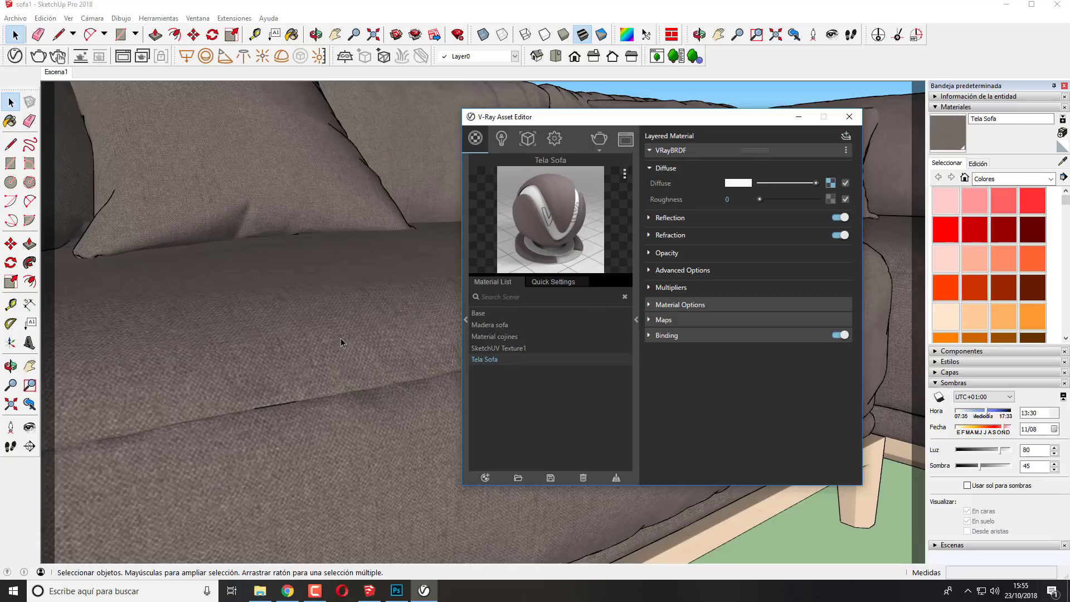
pyautogui.scroll(-2, 340, 338)
pyautogui.scroll(-1, 345, 333)
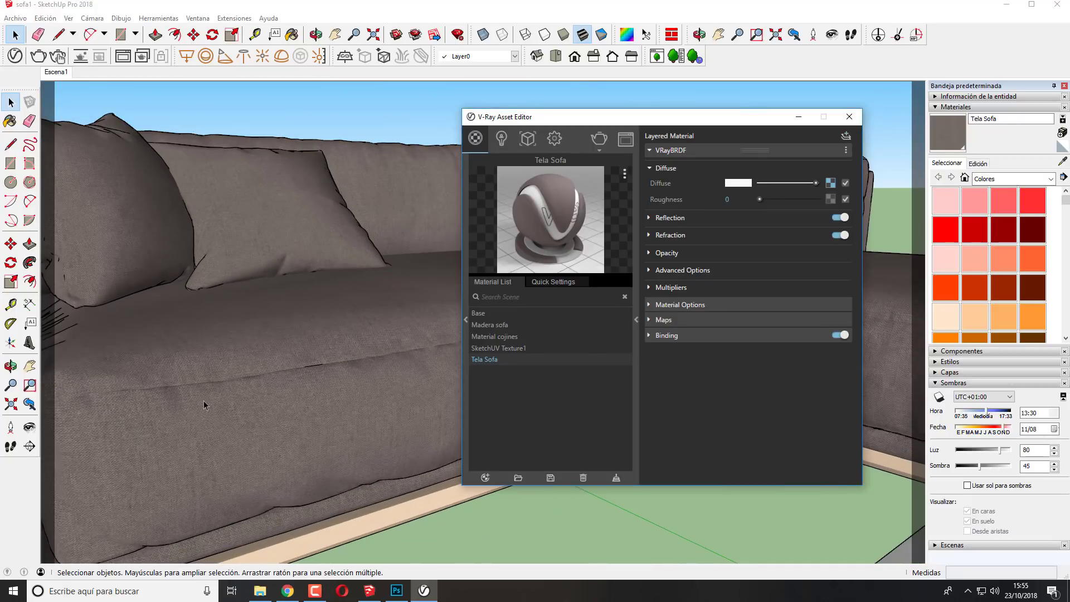
pyautogui.scroll(1, 218, 401)
pyautogui.scroll(1, 233, 397)
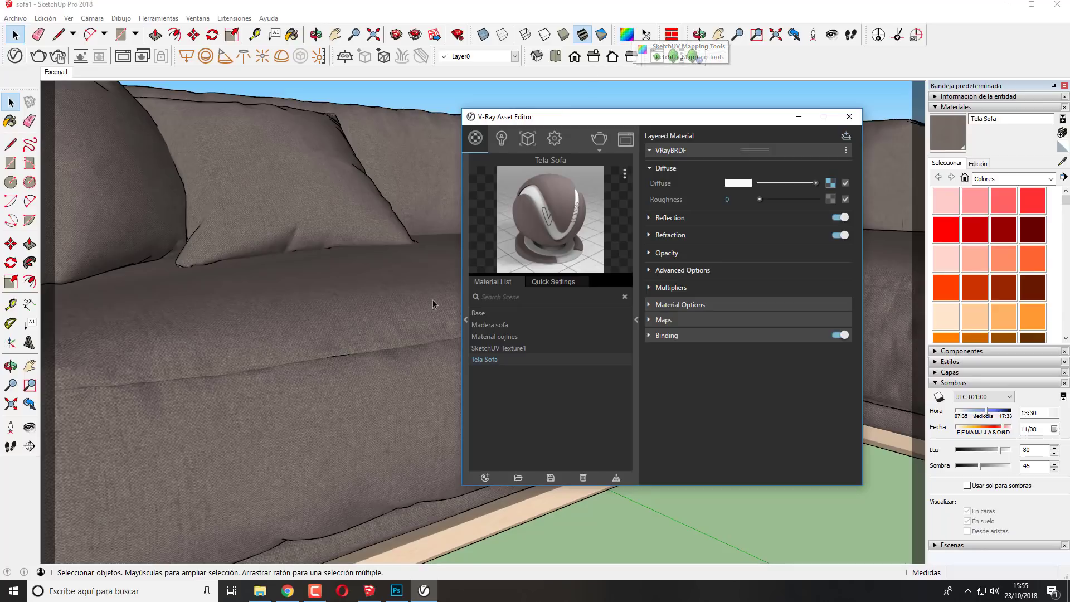
# Step: Select every object in the scene that uses Tela Sofa, then reposition the editor window
pyautogui.rightClick(491, 363)
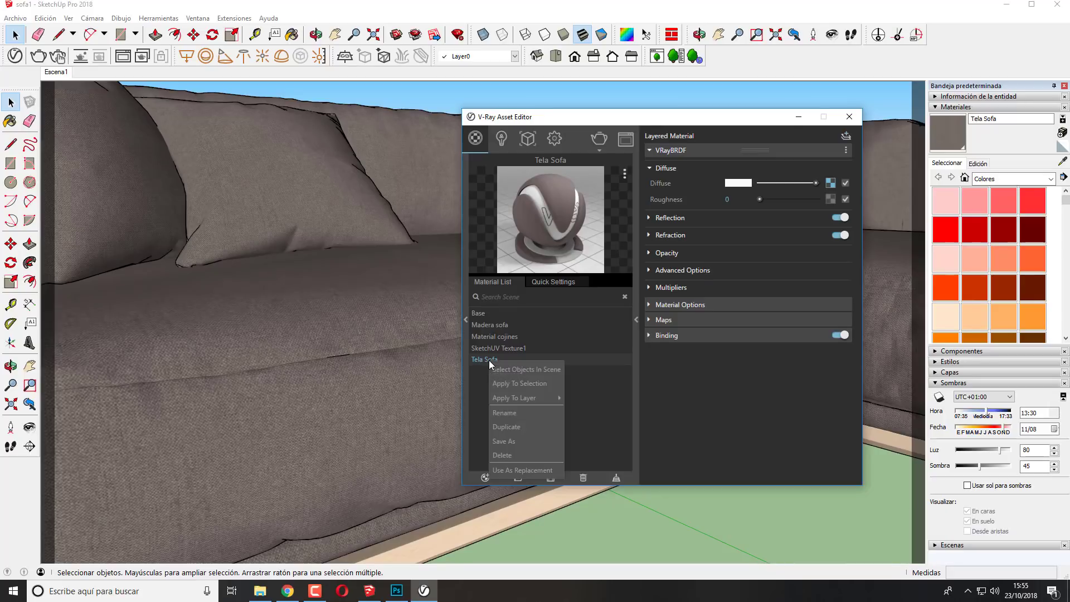
pyautogui.click(523, 370)
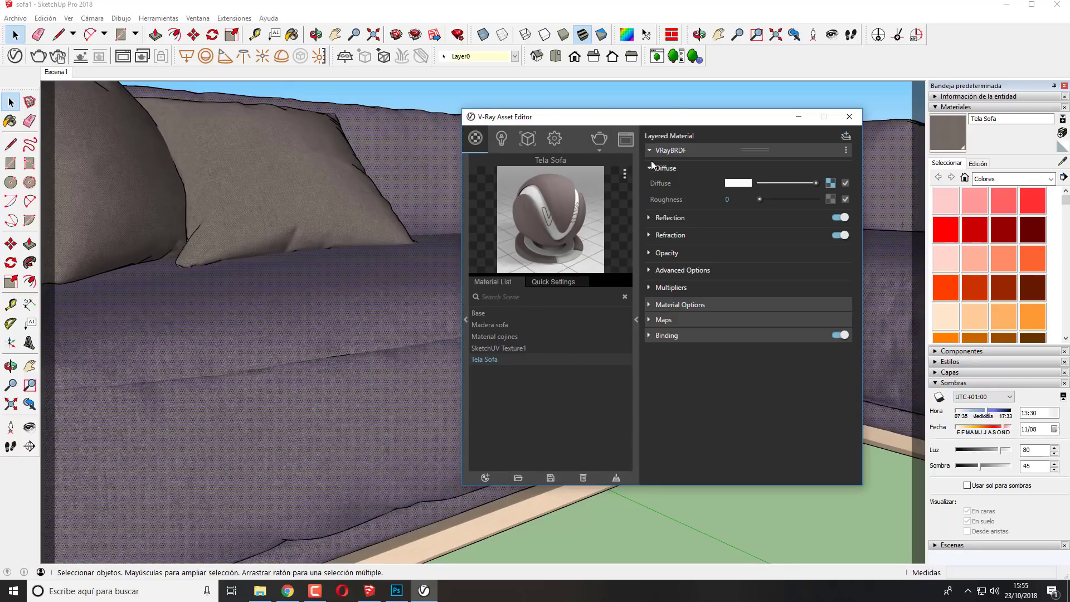
pyautogui.moveTo(678, 117)
pyautogui.mouseDown()
pyautogui.moveTo(455, 140)
pyautogui.moveTo(223, 350)
pyautogui.moveTo(282, 469)
pyautogui.moveTo(650, 106)
pyautogui.moveTo(594, 240)
pyautogui.moveTo(676, 203)
pyautogui.mouseUp()
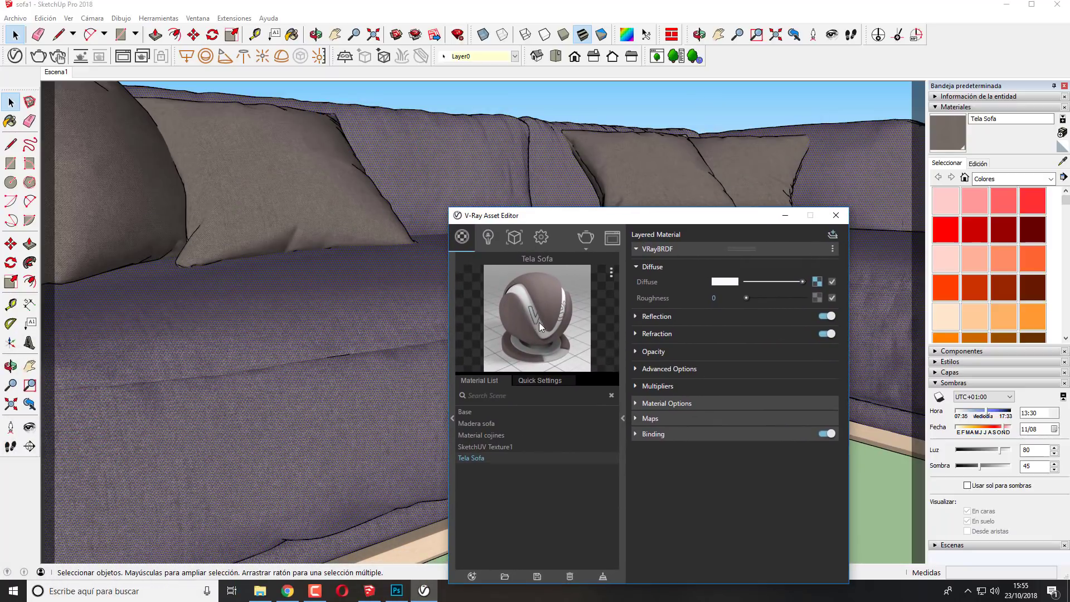
pyautogui.moveTo(680, 212)
pyautogui.mouseDown()
pyautogui.moveTo(482, 433)
pyautogui.moveTo(657, 172)
pyautogui.mouseUp()
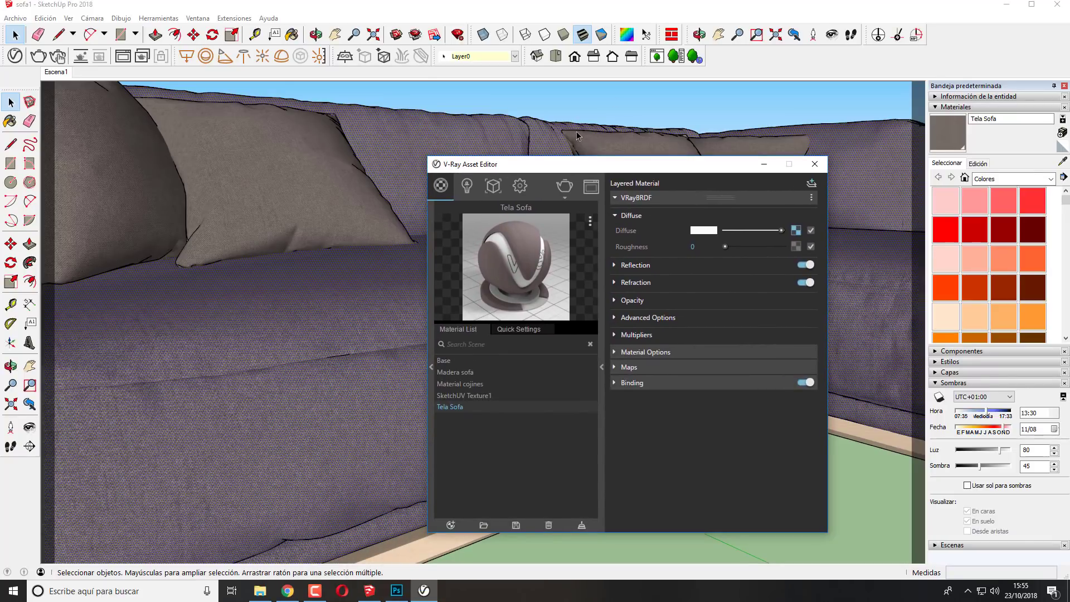
# Step: Save the sofa's current UVs with SketchUV Mapping Tools, storing mapping for 82856 faces
pyautogui.click(626, 37)
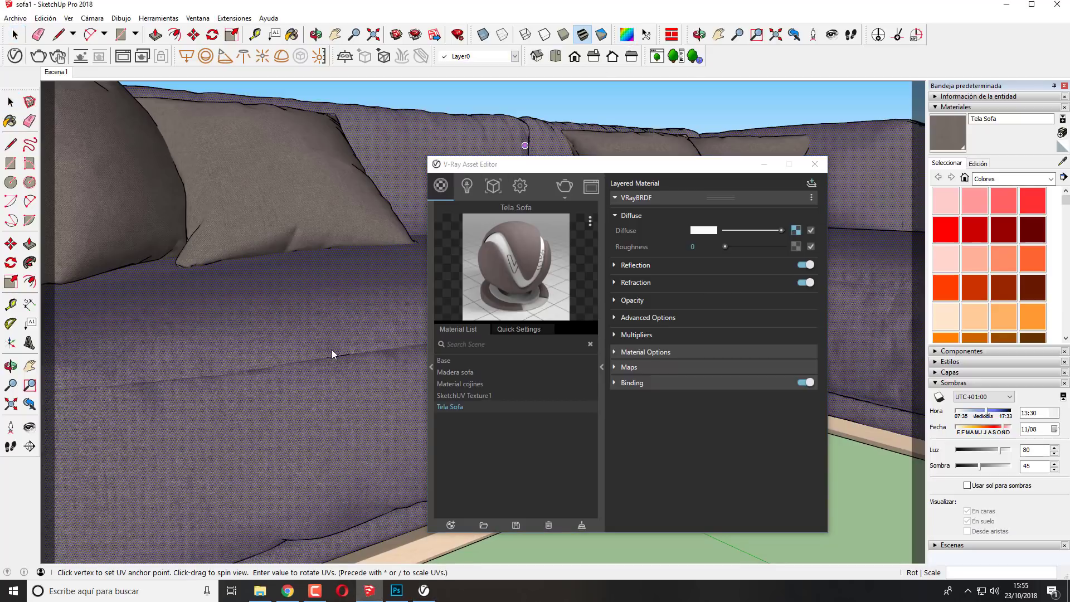
pyautogui.rightClick(329, 395)
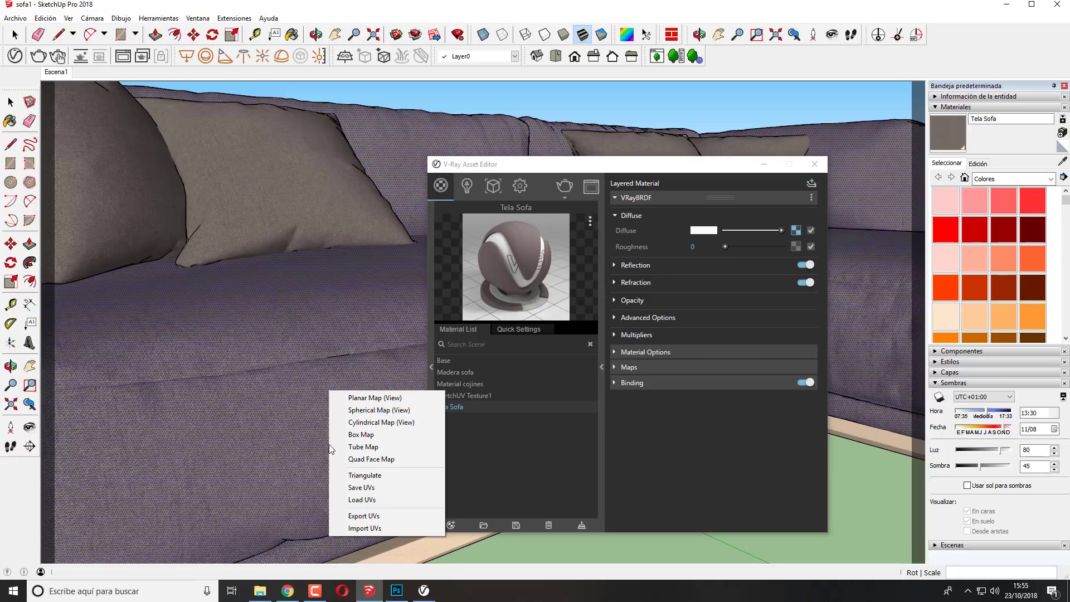
pyautogui.click(364, 488)
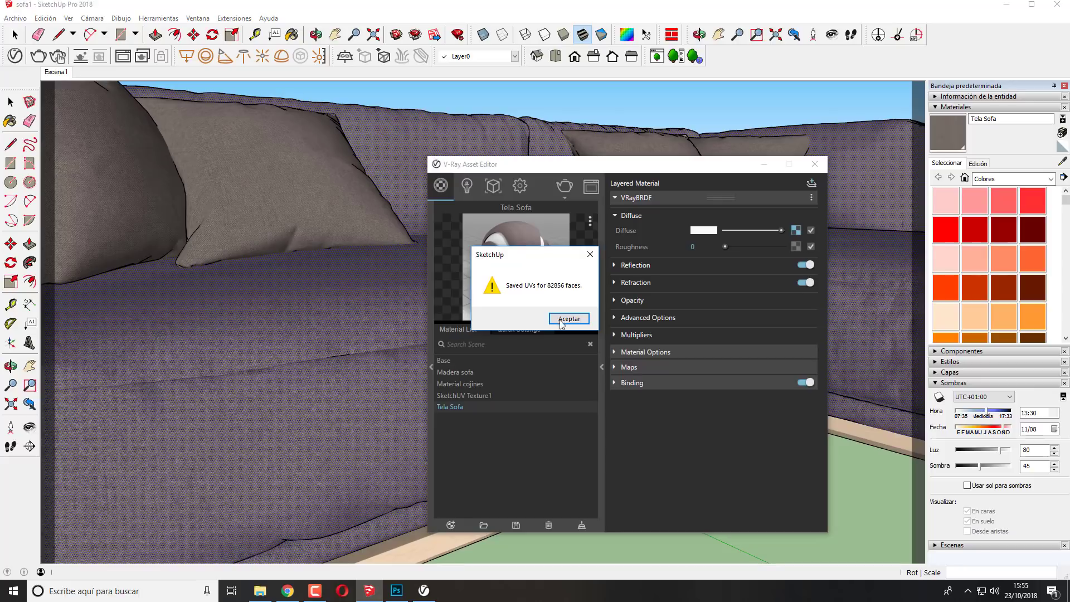
pyautogui.click(570, 319)
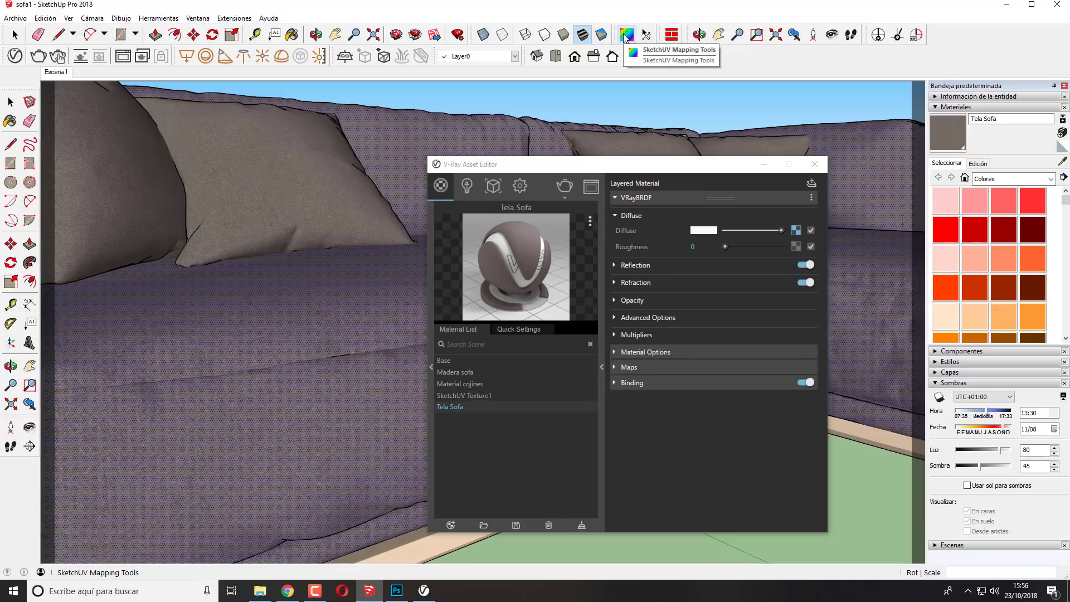
# Step: Change the Tela Sofa diffuse map to a Falloff texture
pyautogui.click(625, 36)
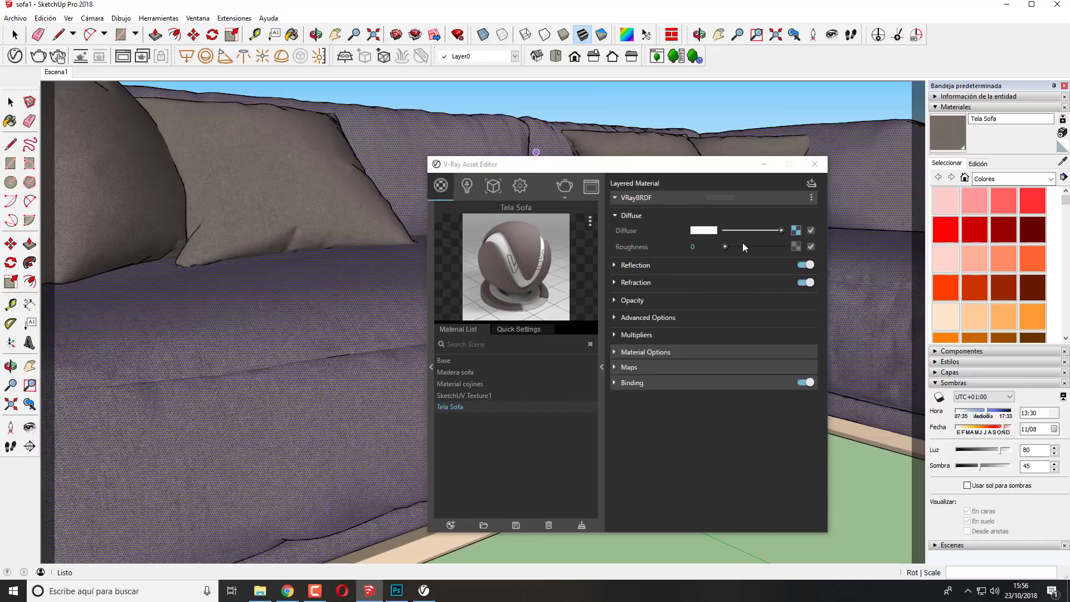
pyautogui.click(796, 230)
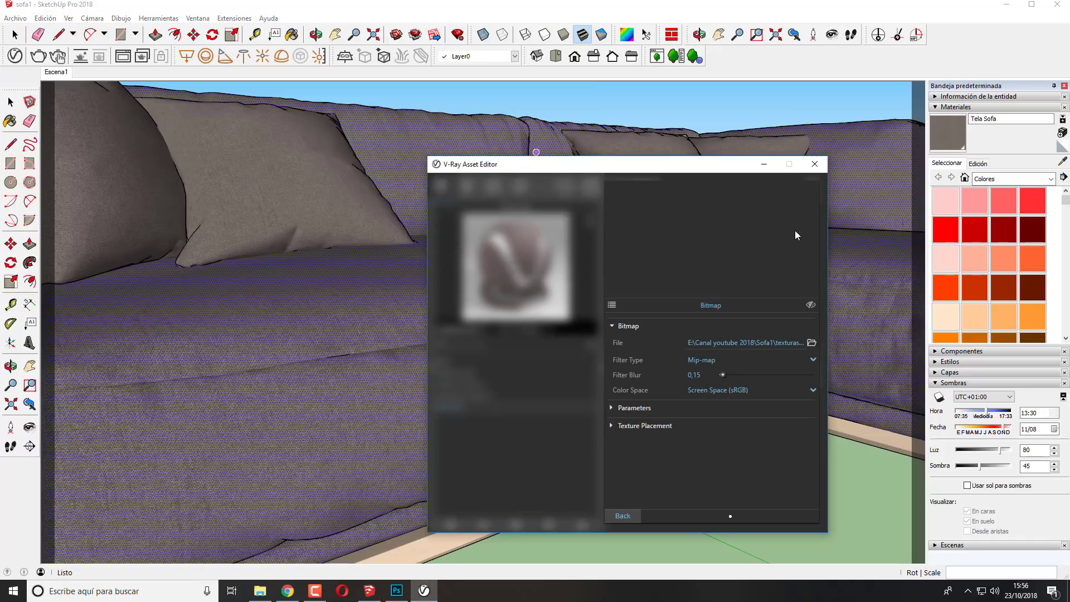
pyautogui.click(611, 305)
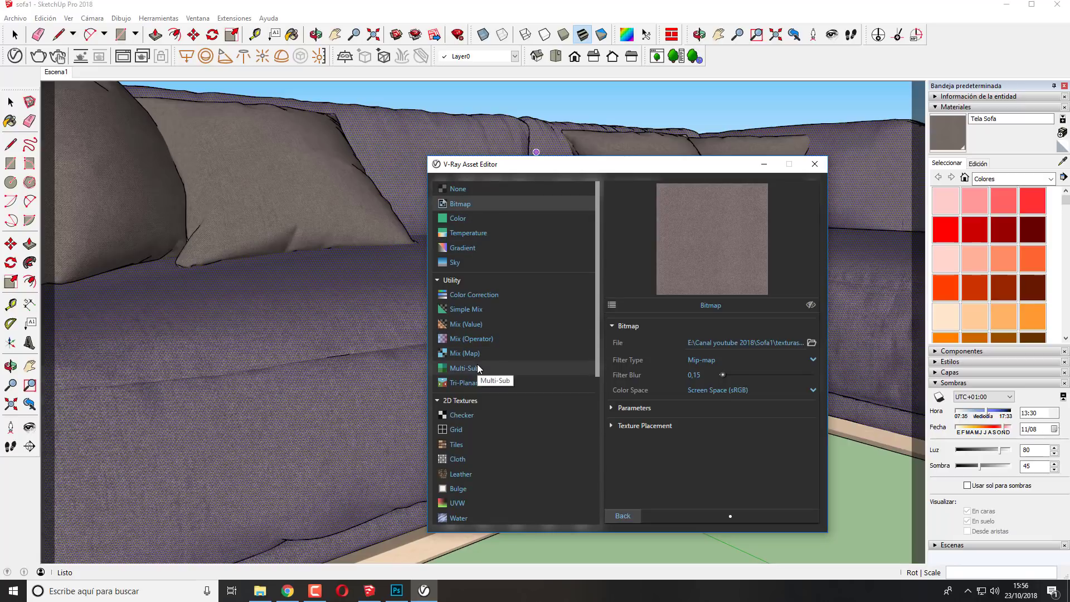
pyautogui.scroll(-3, 470, 400)
pyautogui.scroll(-2, 471, 400)
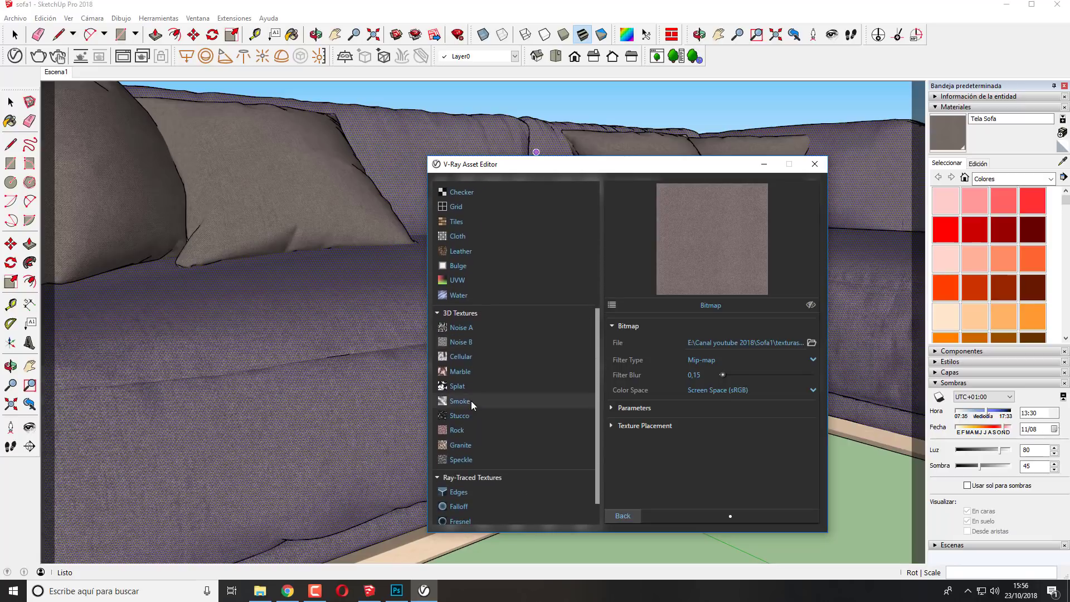
pyautogui.scroll(-1, 470, 401)
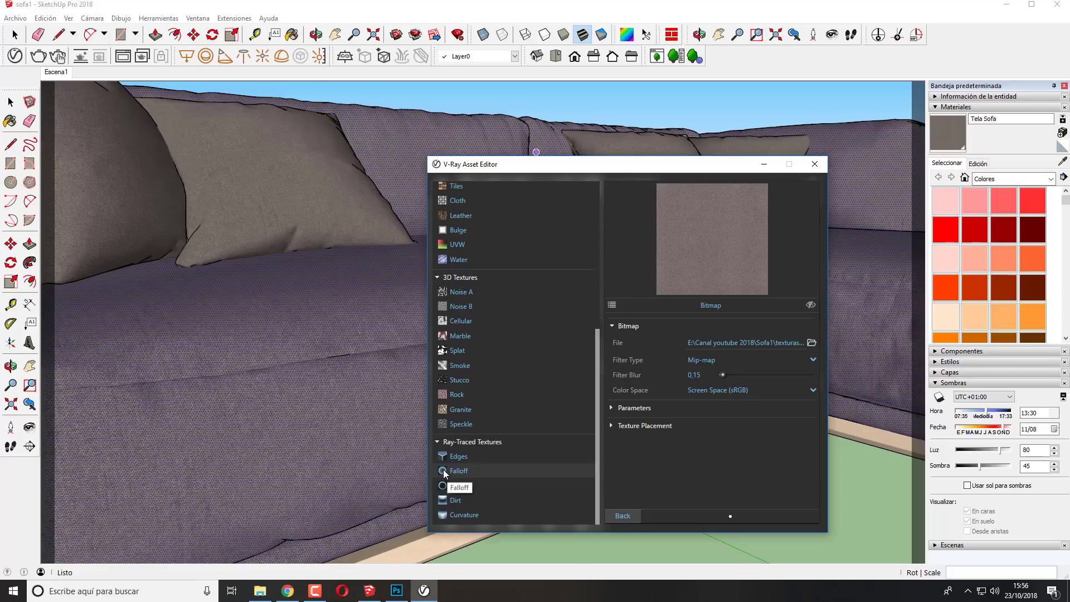
pyautogui.click(454, 471)
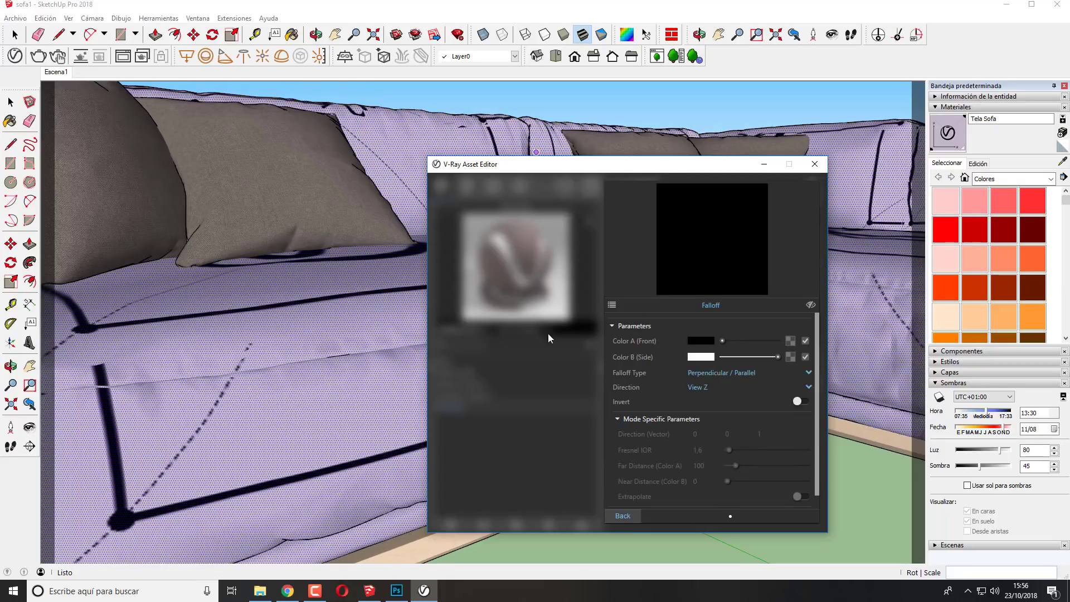
# Step: Move the editor aside and list texture types for Falloff Color A (Front)
pyautogui.moveTo(586, 172)
pyautogui.mouseDown()
pyautogui.moveTo(593, 601)
pyautogui.moveTo(543, 162)
pyautogui.moveTo(534, 468)
pyautogui.mouseUp()
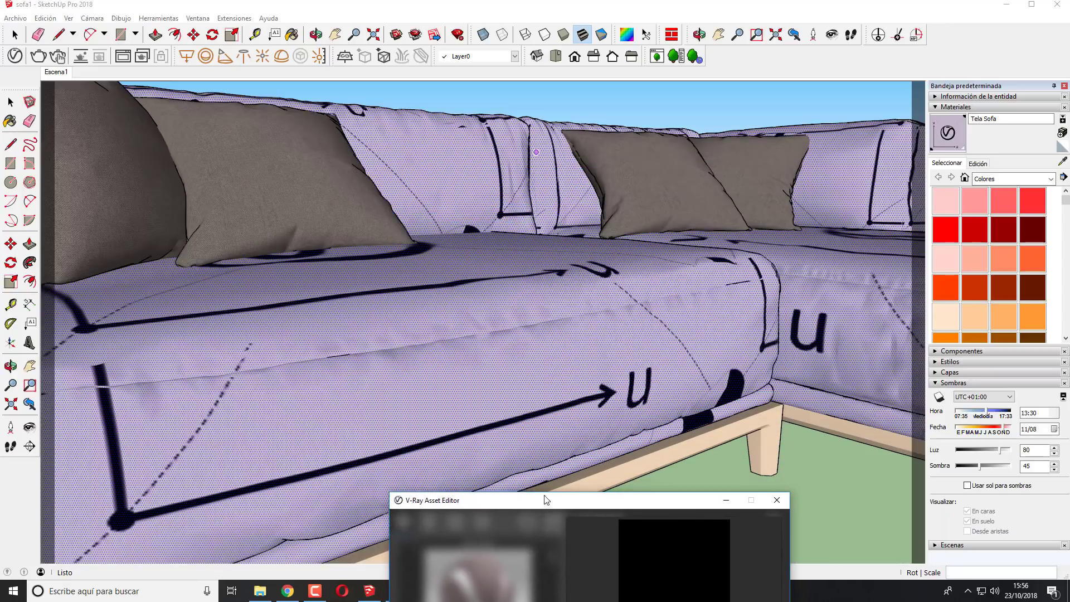
pyautogui.moveTo(544, 504); pyautogui.dragTo(496, 165)
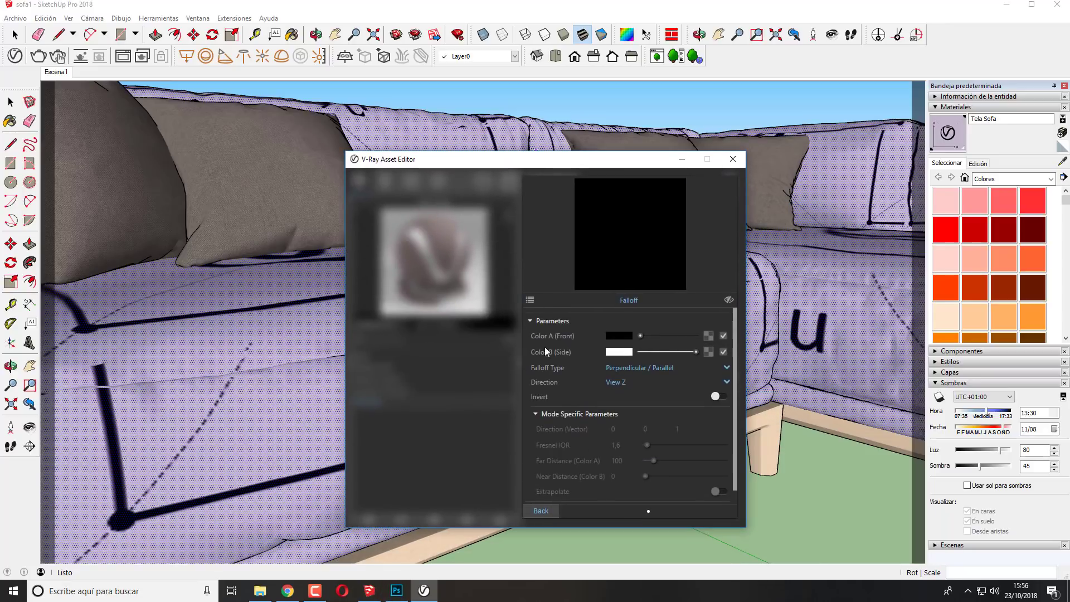
pyautogui.moveTo(575, 163); pyautogui.dragTo(367, 149)
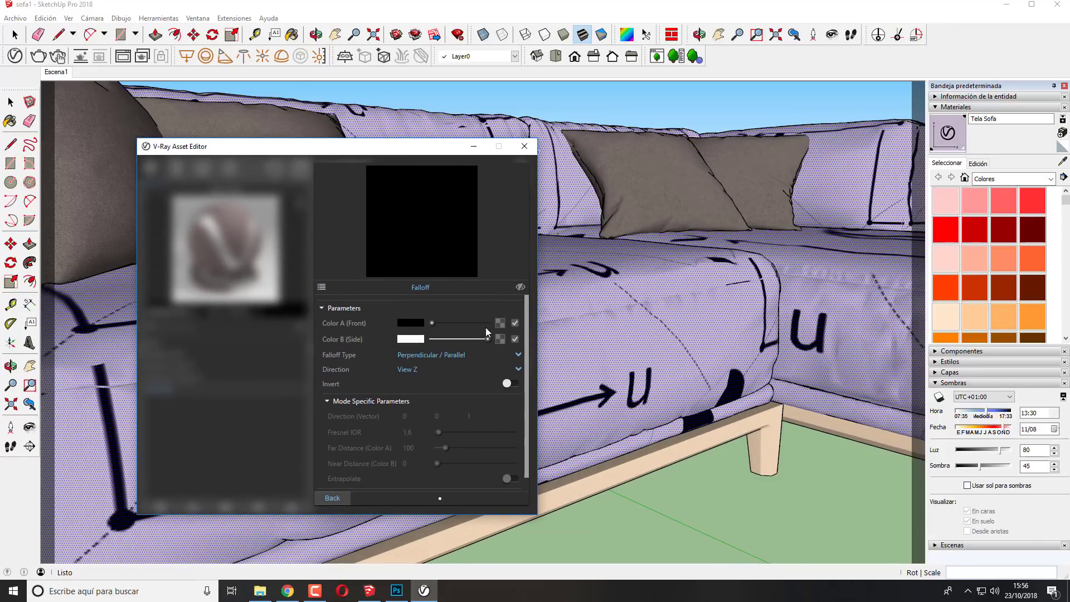
pyautogui.click(500, 323)
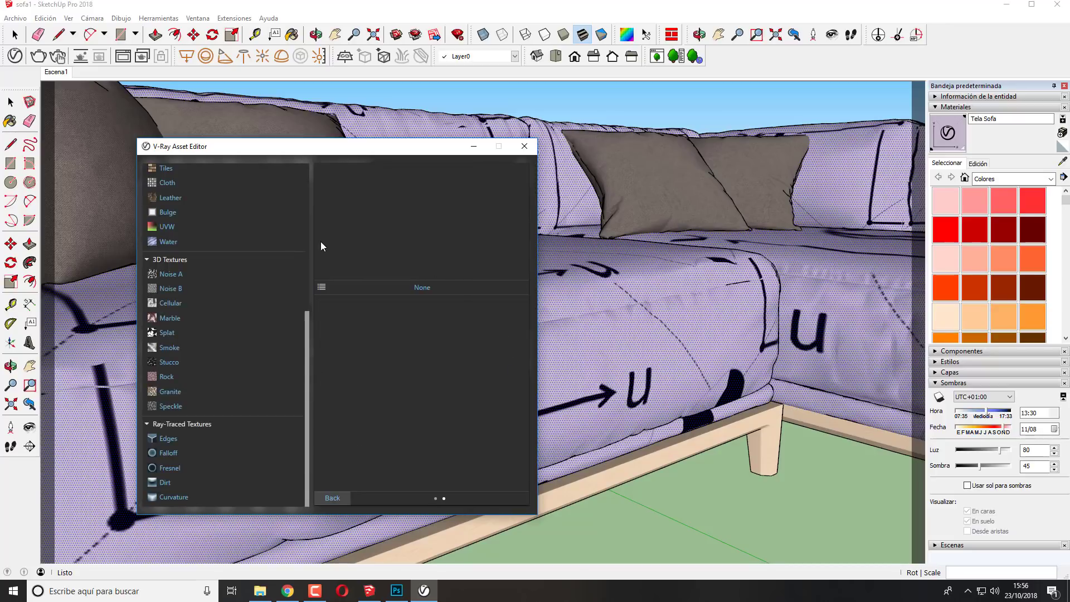
# Step: Load shenil_703 as a Bitmap in the Falloff front colour and show it in the viewport
pyautogui.scroll(3, 248, 292)
pyautogui.scroll(2, 249, 292)
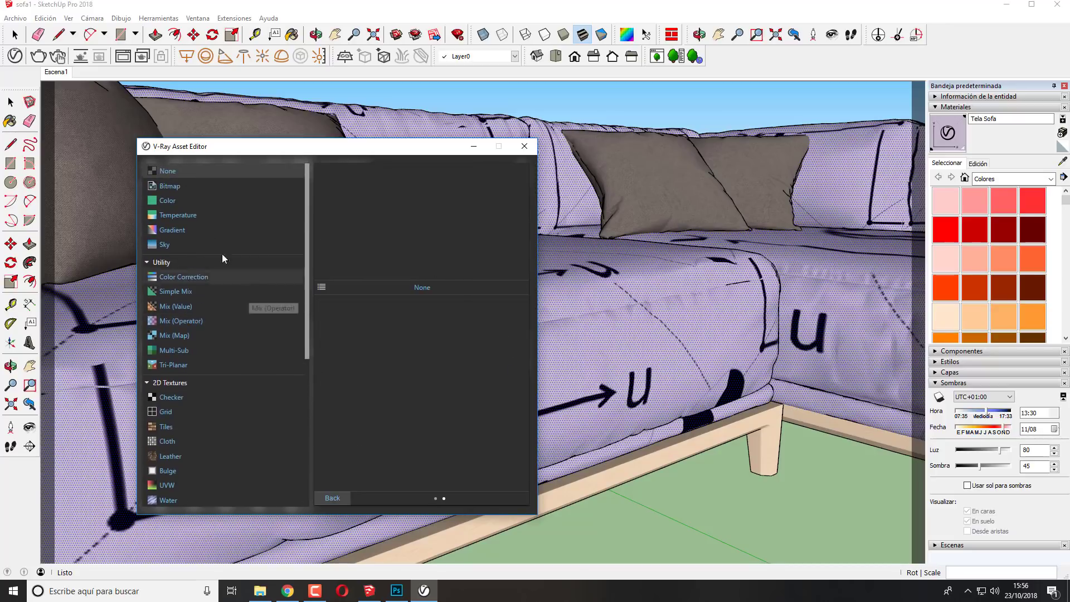
pyautogui.click(168, 186)
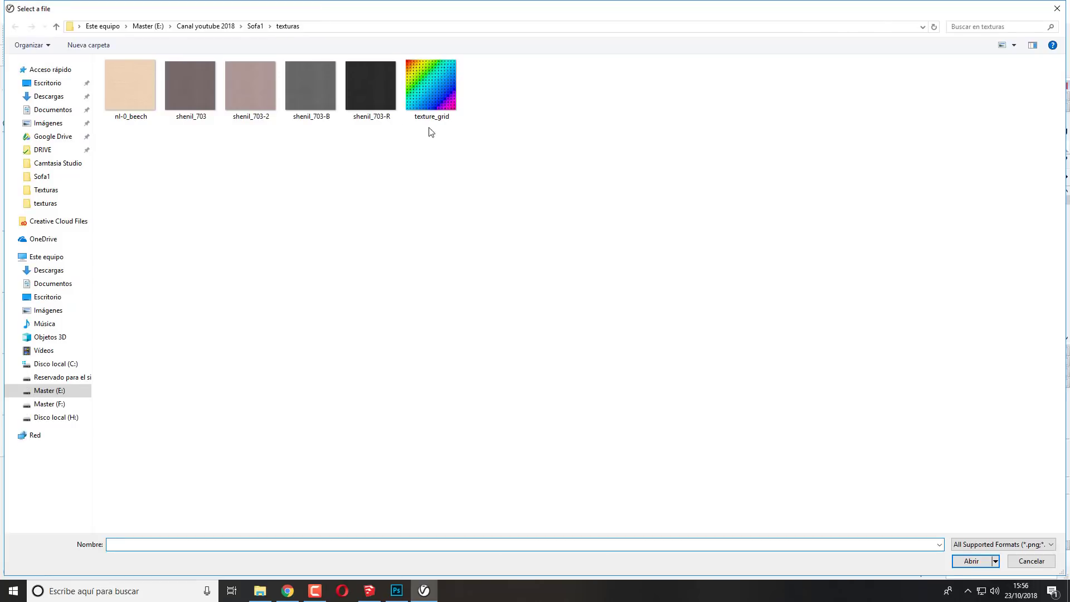
pyautogui.click(202, 89)
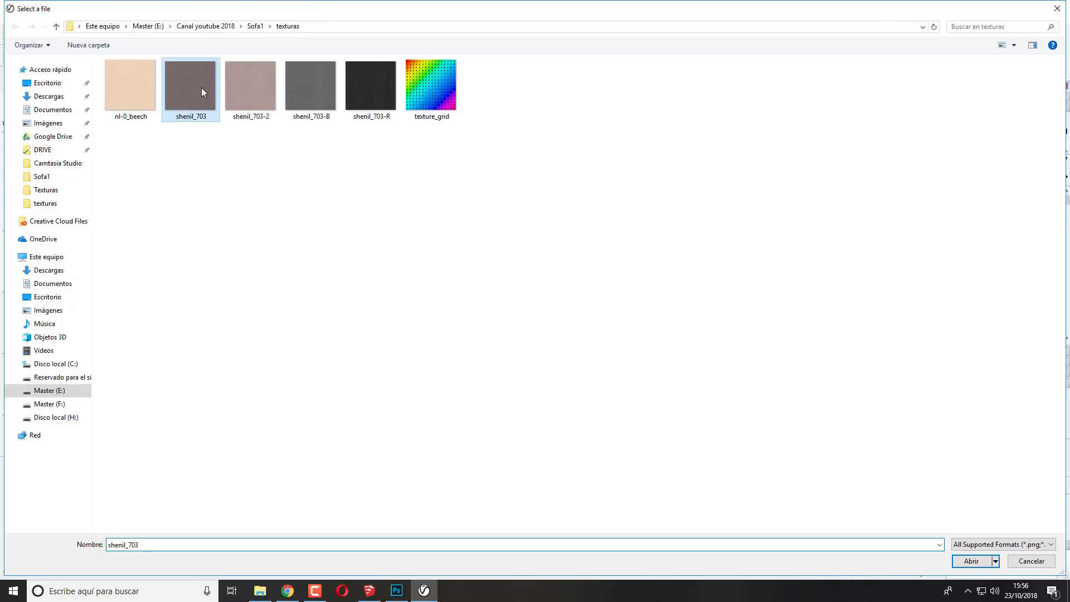
pyautogui.moveTo(190, 86)
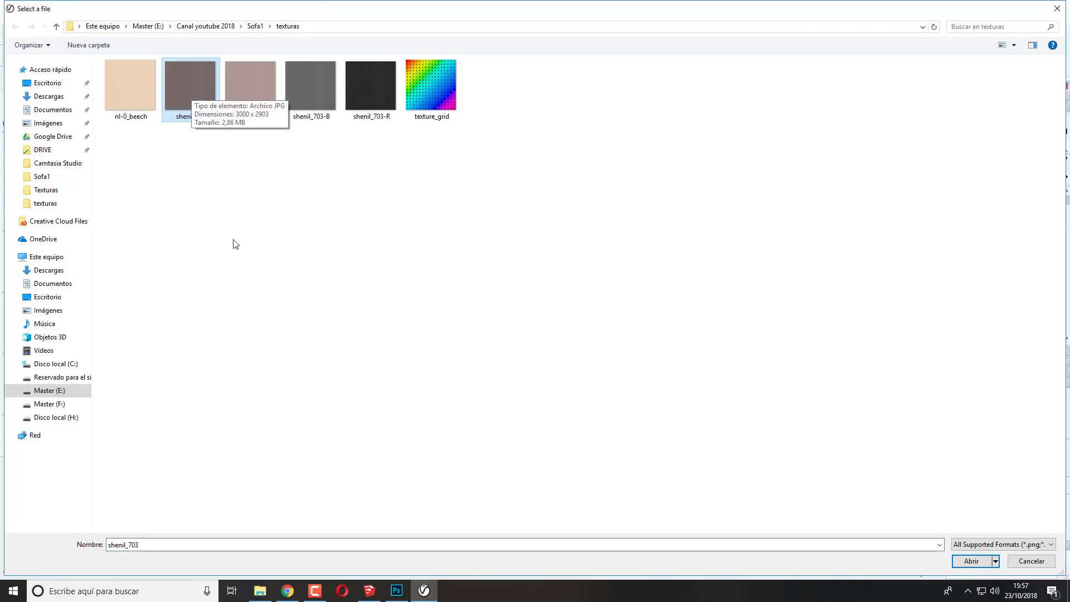
pyautogui.click(973, 562)
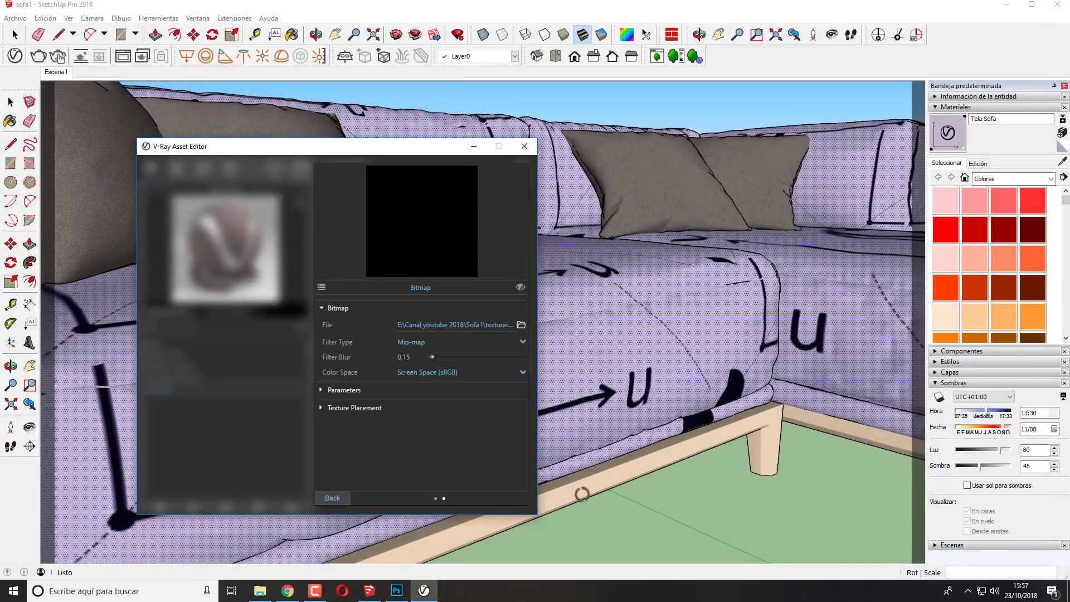
pyautogui.click(521, 288)
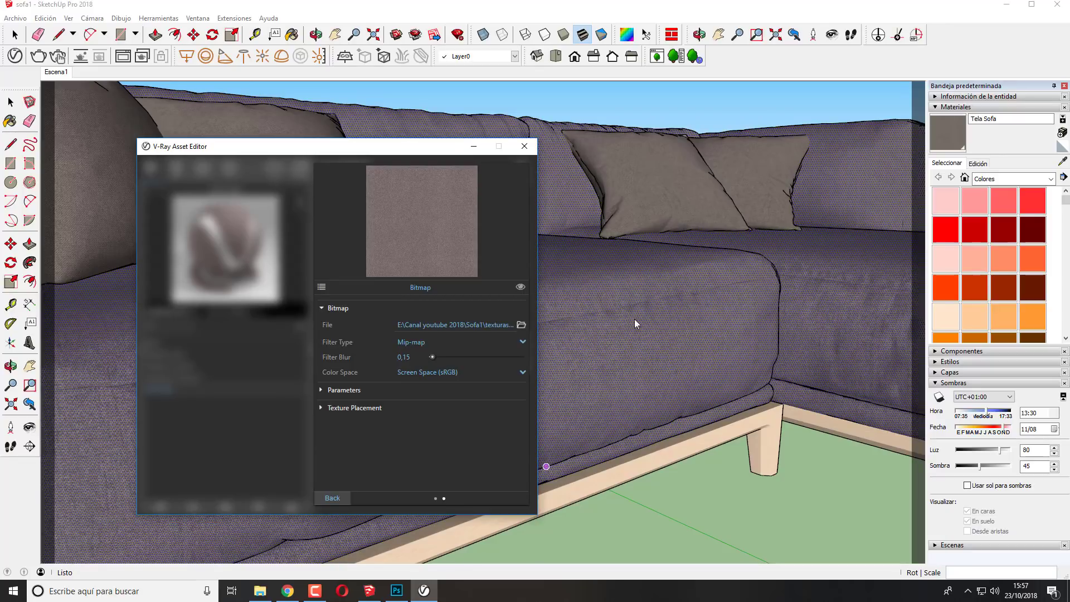
# Step: Return to the Tela Sofa material settings and switch to the Select tool
pyautogui.click(339, 496)
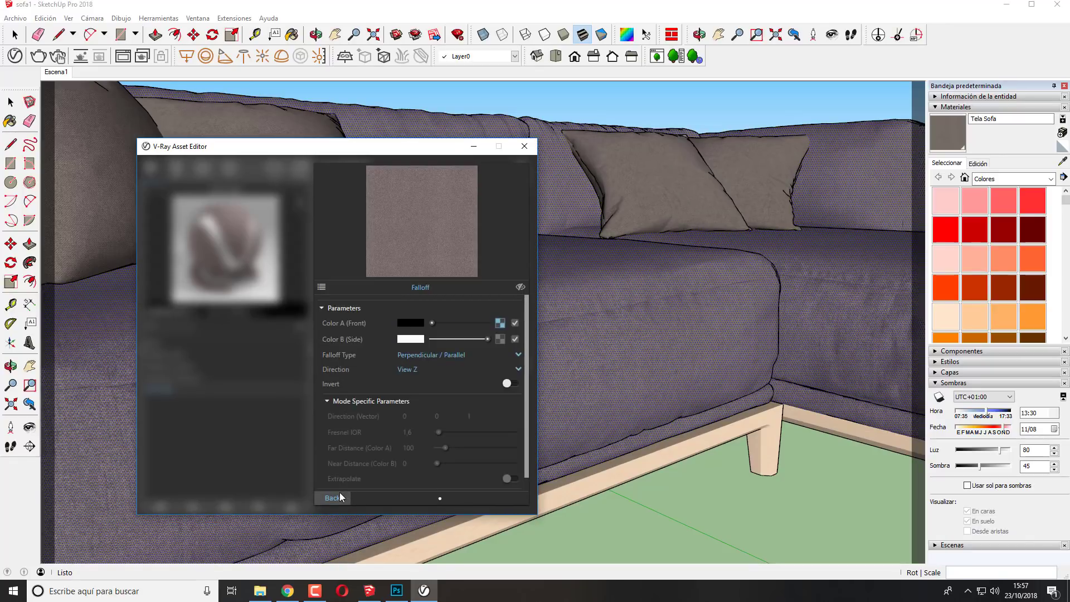
pyautogui.click(338, 500)
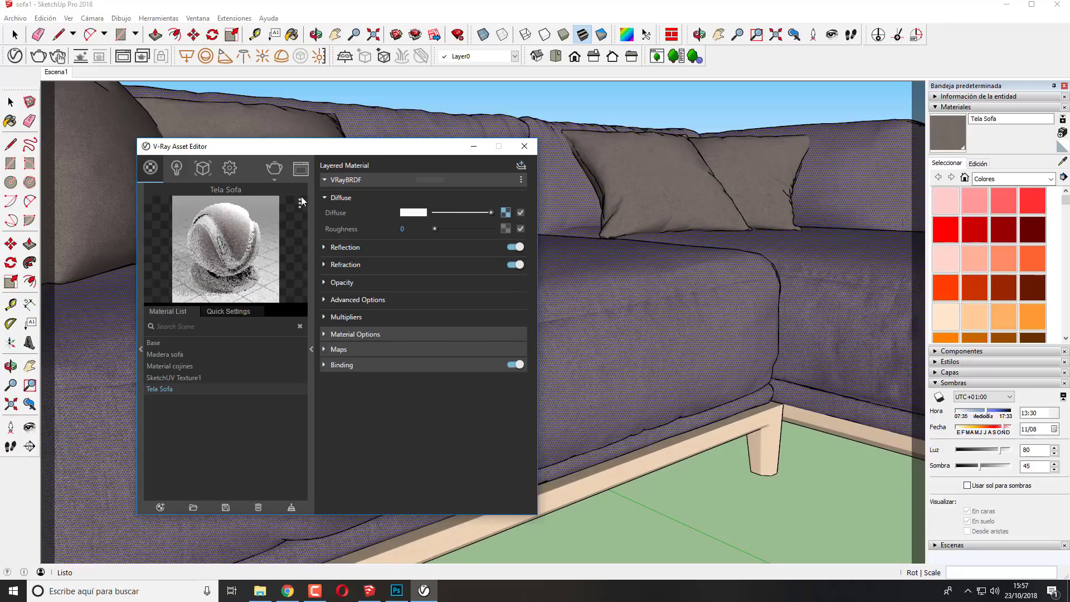
pyautogui.moveTo(301, 154)
pyautogui.mouseDown()
pyautogui.moveTo(627, 391)
pyautogui.moveTo(603, 311)
pyautogui.mouseUp()
pyautogui.click(10, 103)
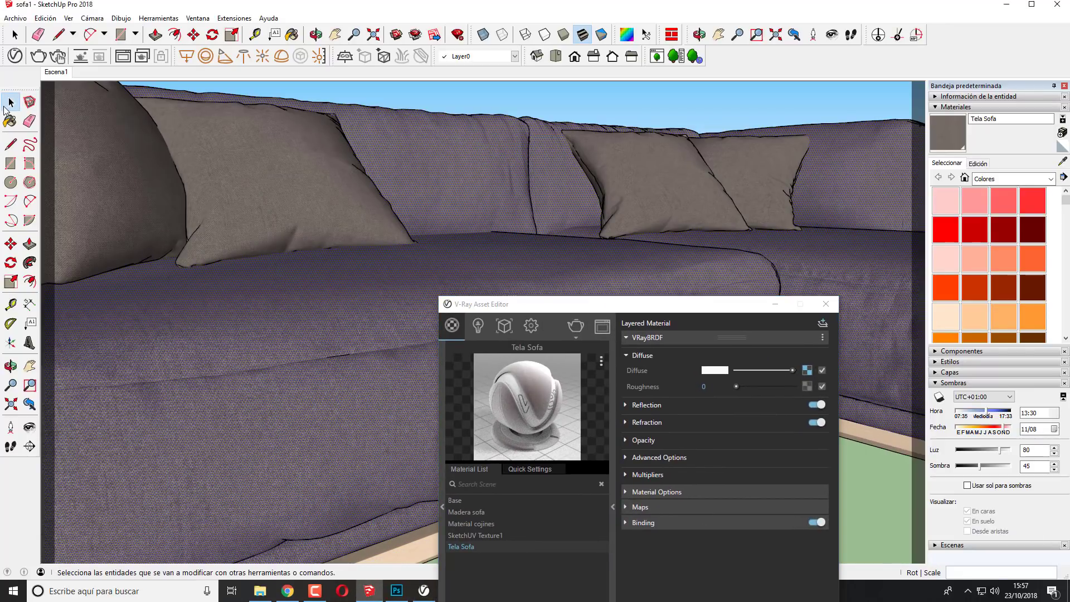
pyautogui.scroll(-3, 363, 112)
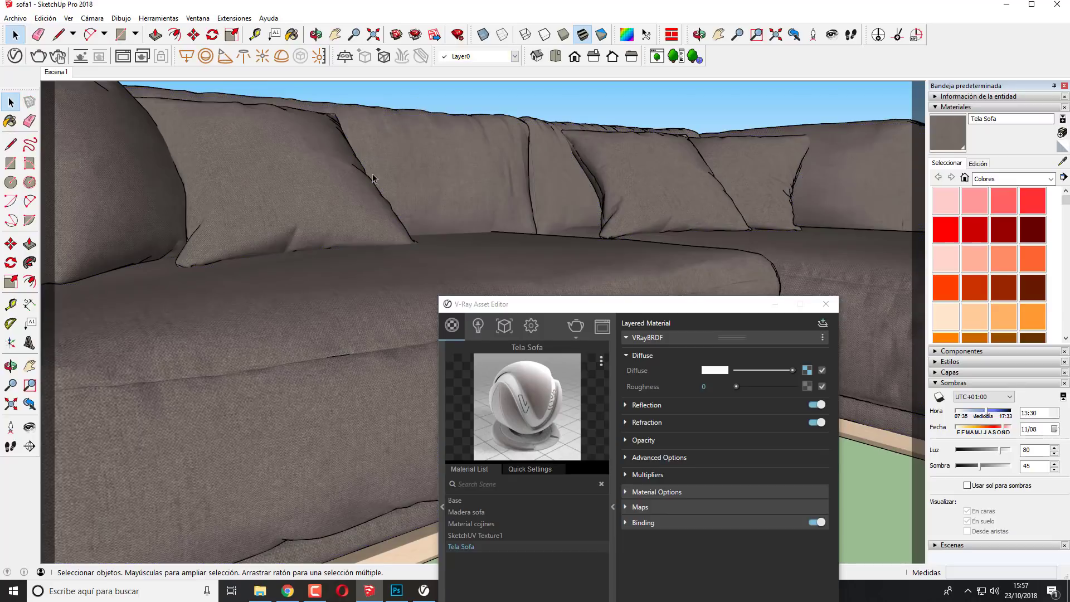
pyautogui.scroll(-2, 365, 243)
pyautogui.scroll(2, 366, 243)
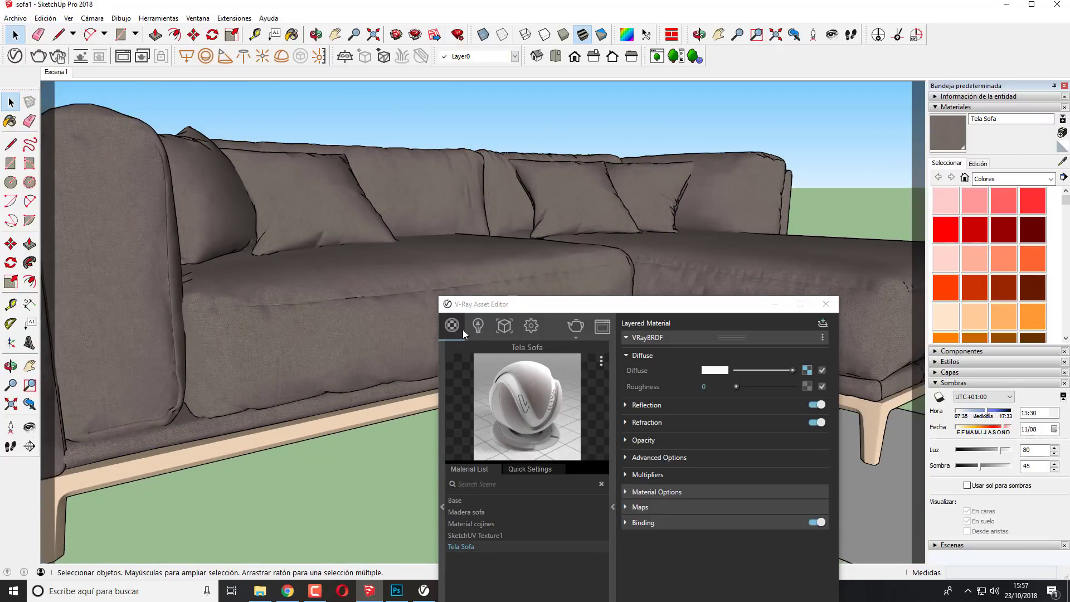
pyautogui.scroll(1, 333, 337)
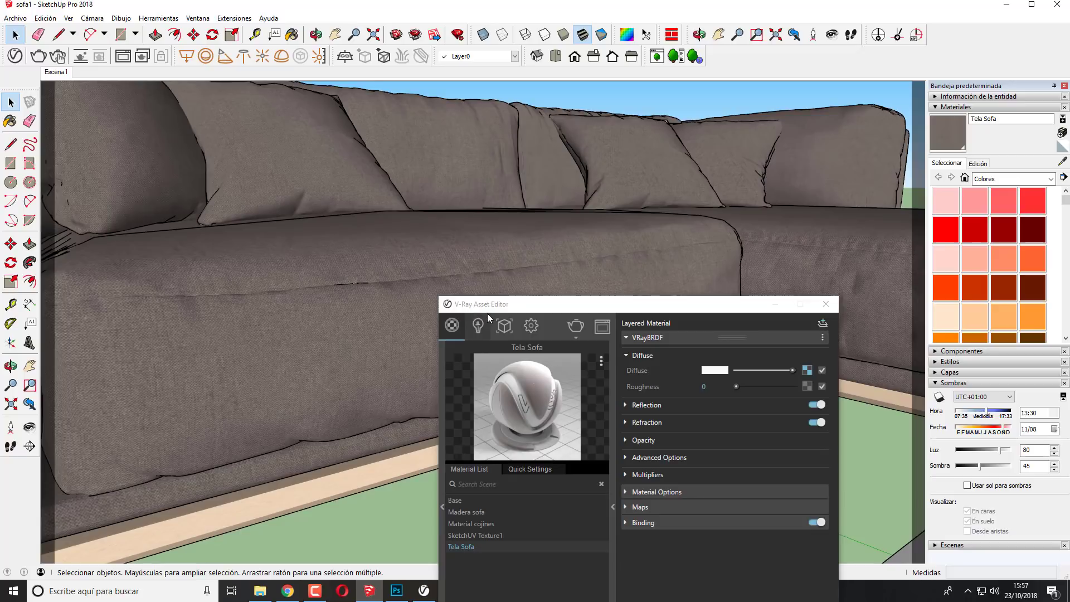
pyautogui.moveTo(501, 310); pyautogui.dragTo(565, 281)
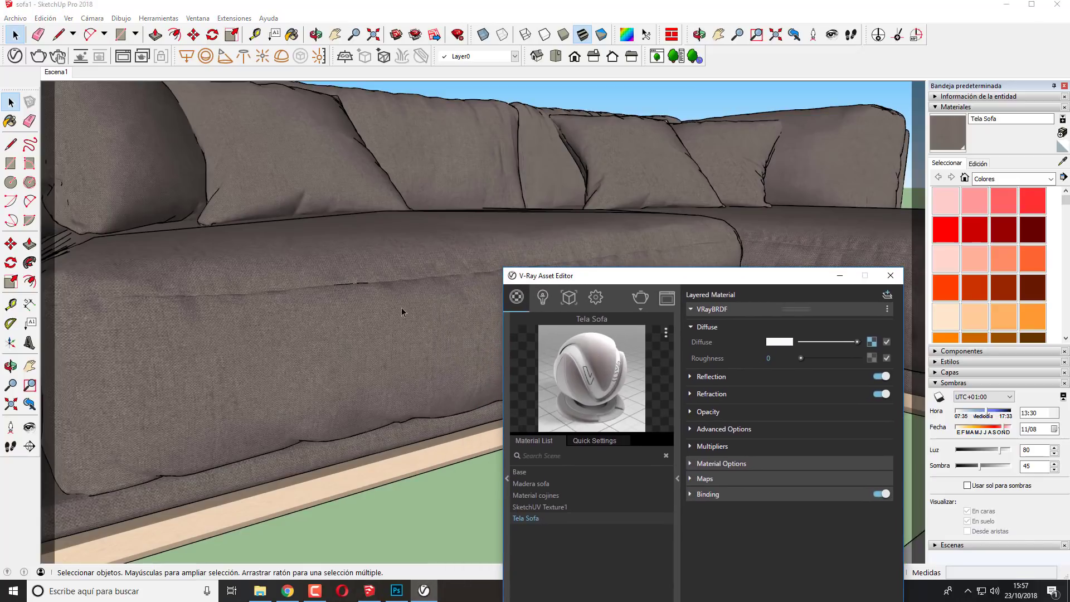
# Step: Select all sofa faces using Tela Sofa and activate SketchUV Mapping Tools
pyautogui.click(329, 326)
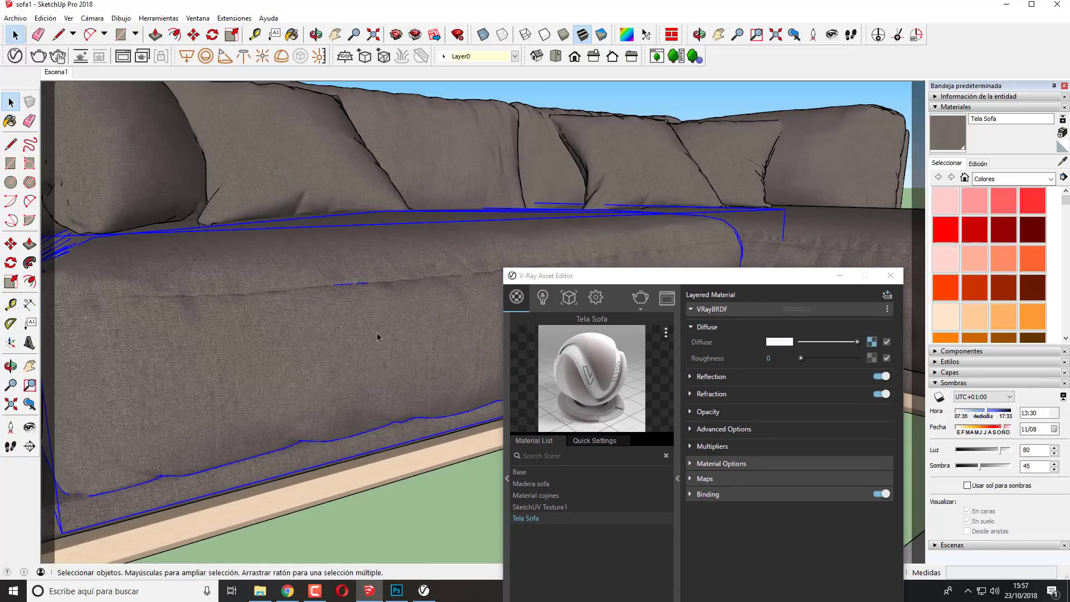
pyautogui.moveTo(584, 281); pyautogui.dragTo(632, 175)
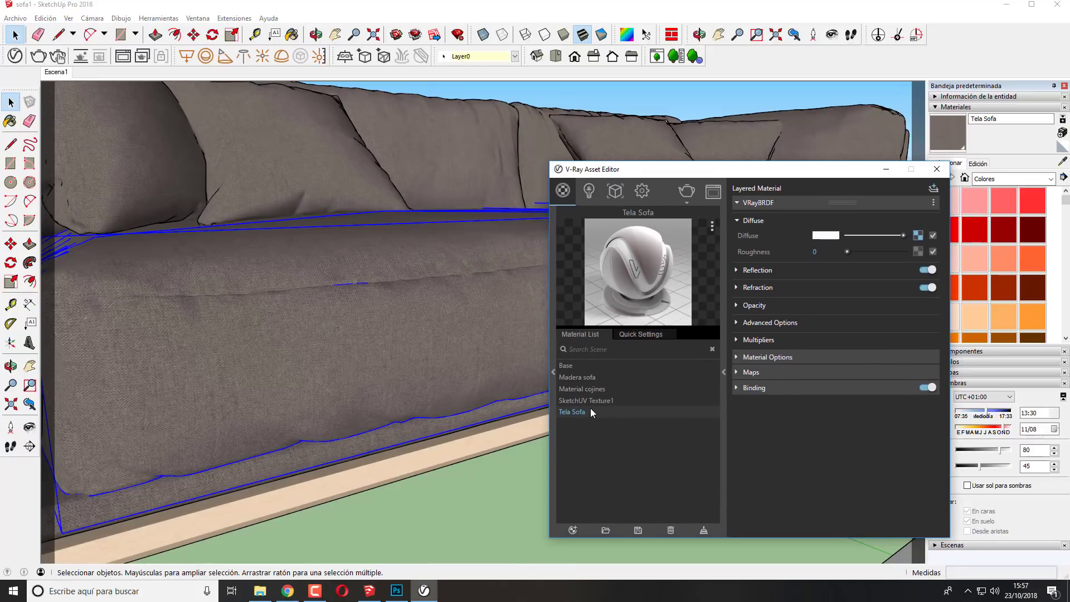
pyautogui.rightClick(574, 413)
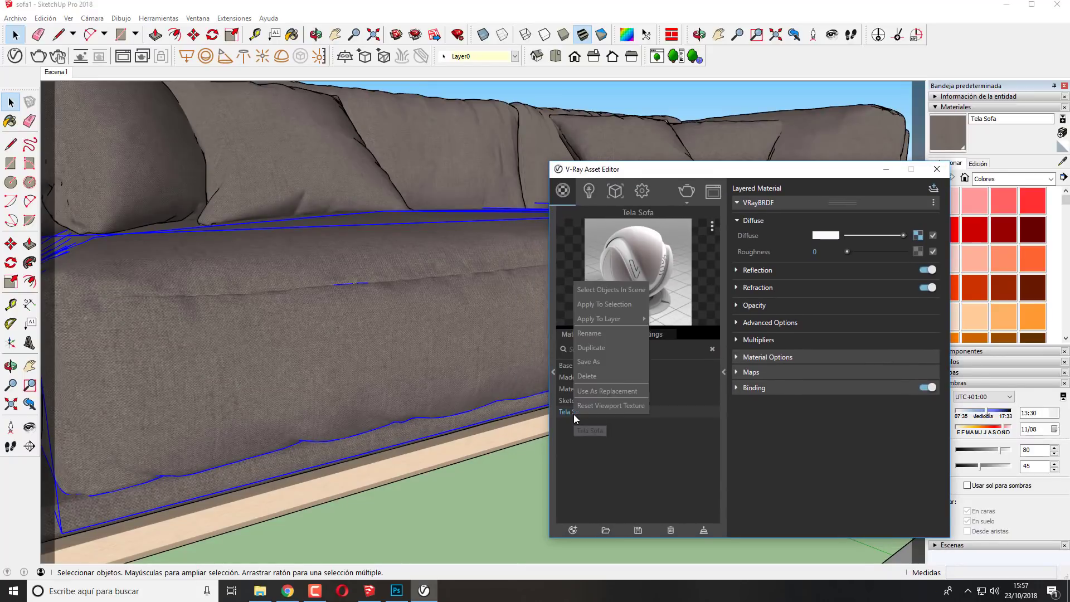
pyautogui.moveTo(598, 319)
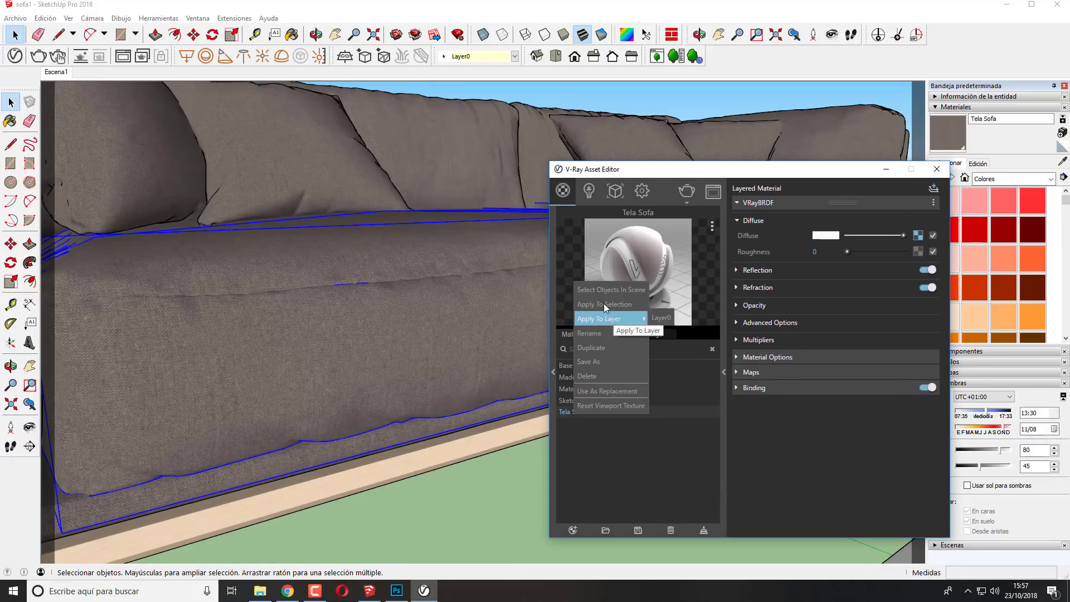
pyautogui.click(600, 294)
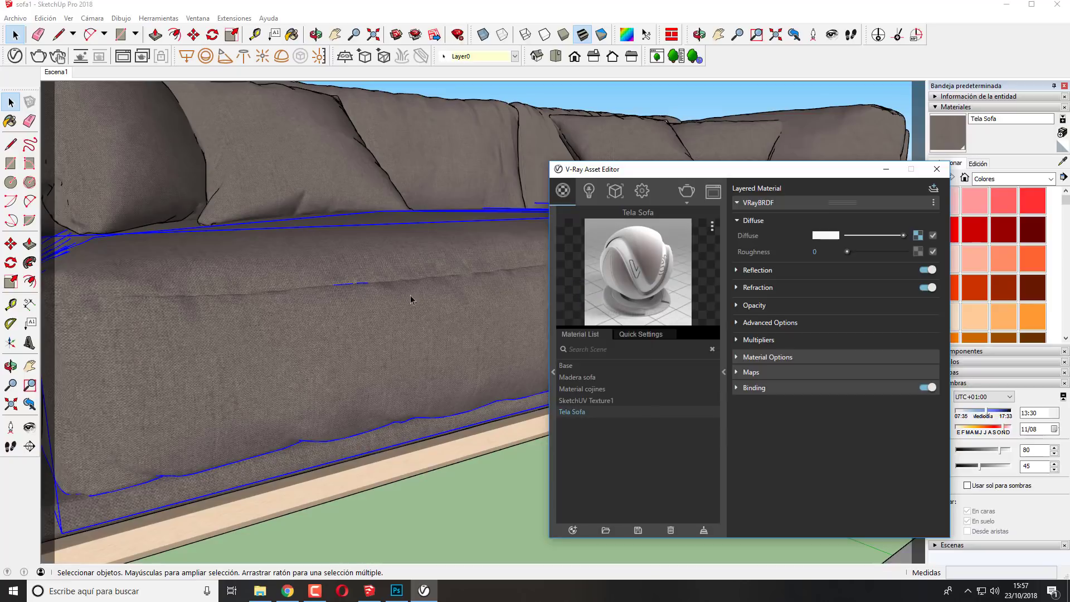
pyautogui.click(392, 312)
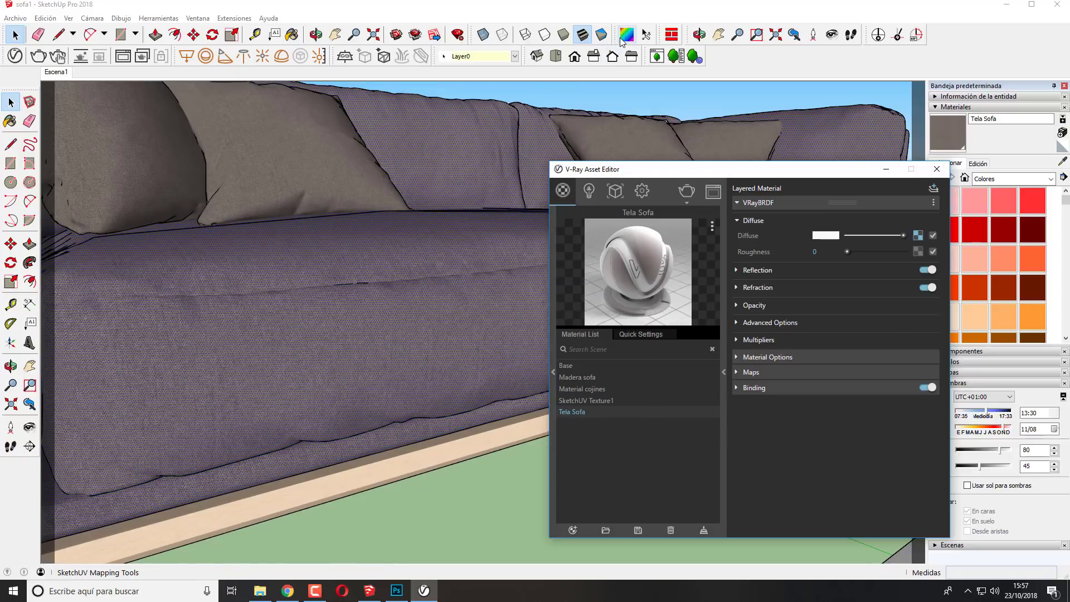
pyautogui.click(629, 39)
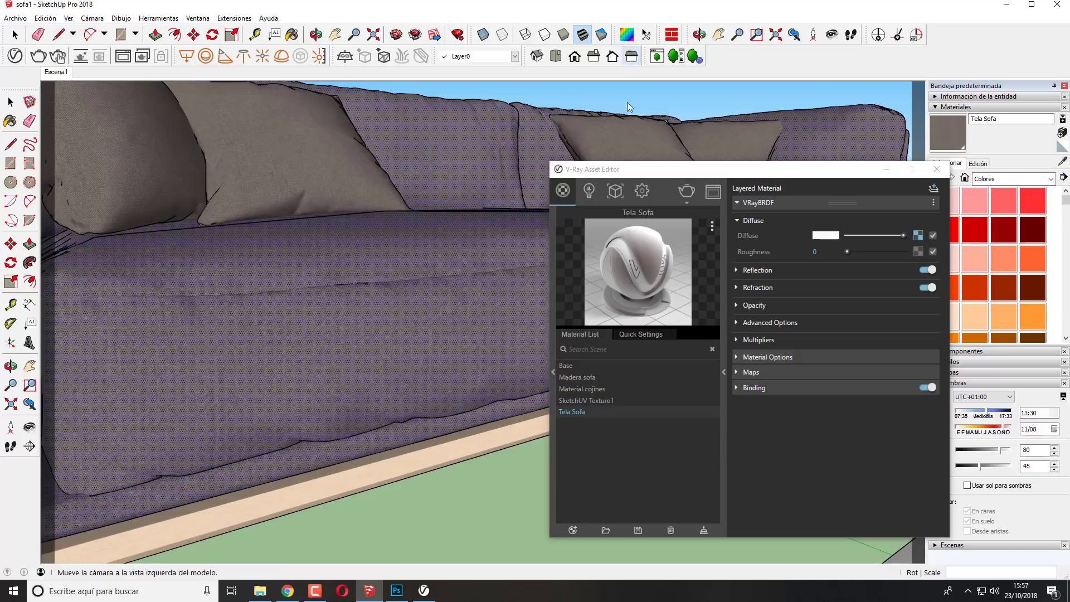
# Step: Reload the saved UVs onto the sofa and centre the V-Ray Asset Editor
pyautogui.rightClick(382, 310)
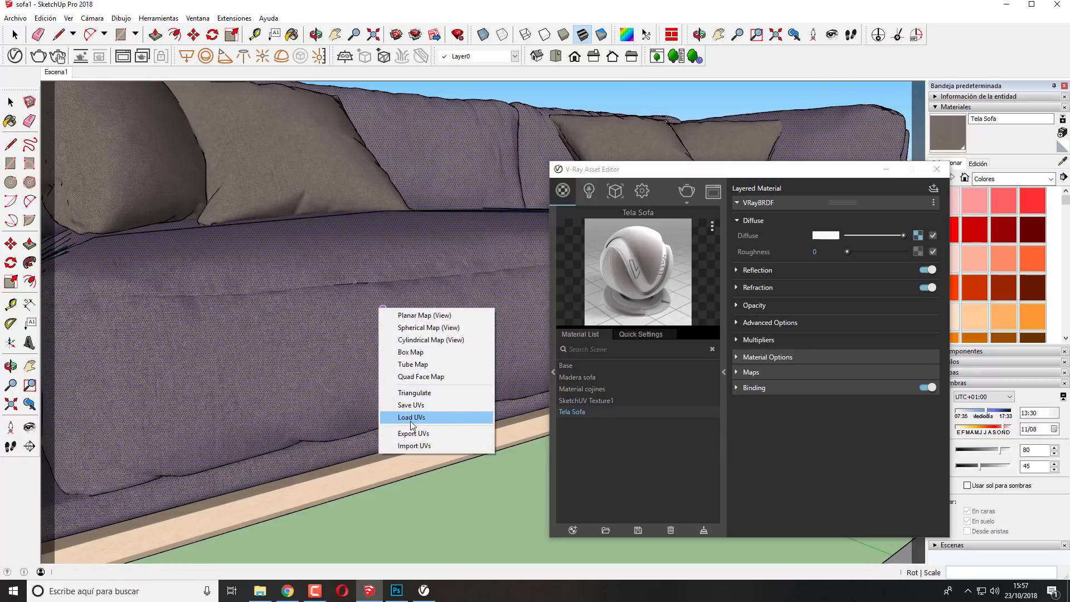
pyautogui.click(526, 92)
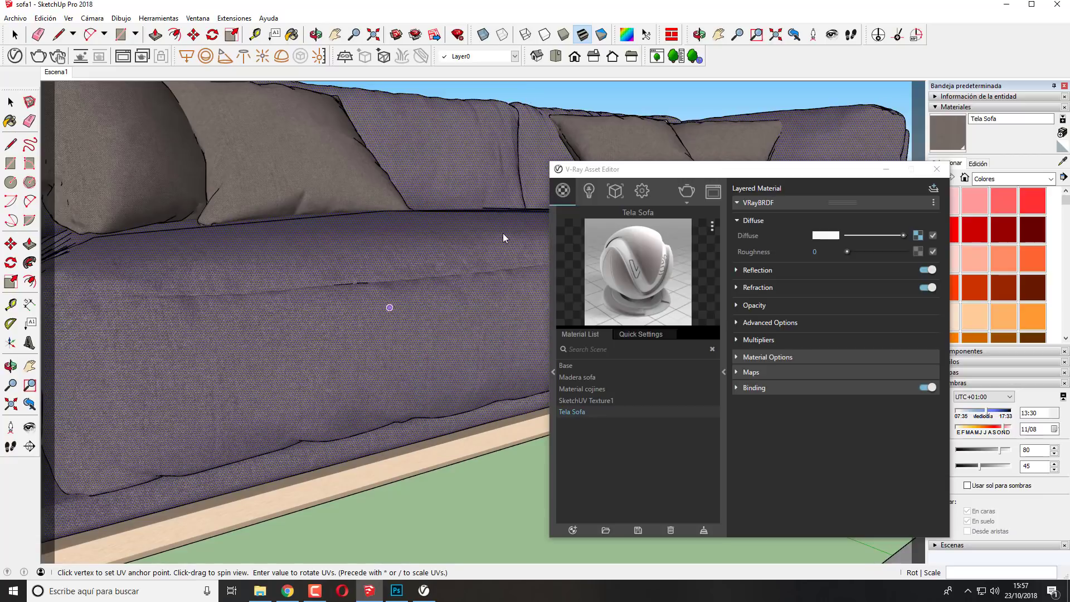
pyautogui.moveTo(650, 170); pyautogui.dragTo(301, 149)
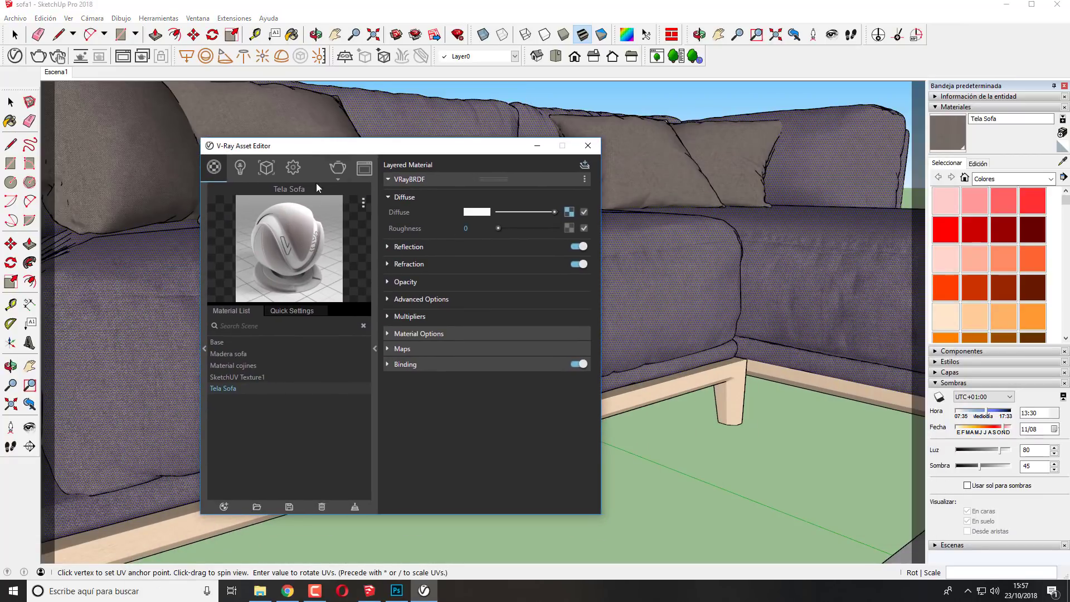
pyautogui.moveTo(337, 146); pyautogui.dragTo(551, 153)
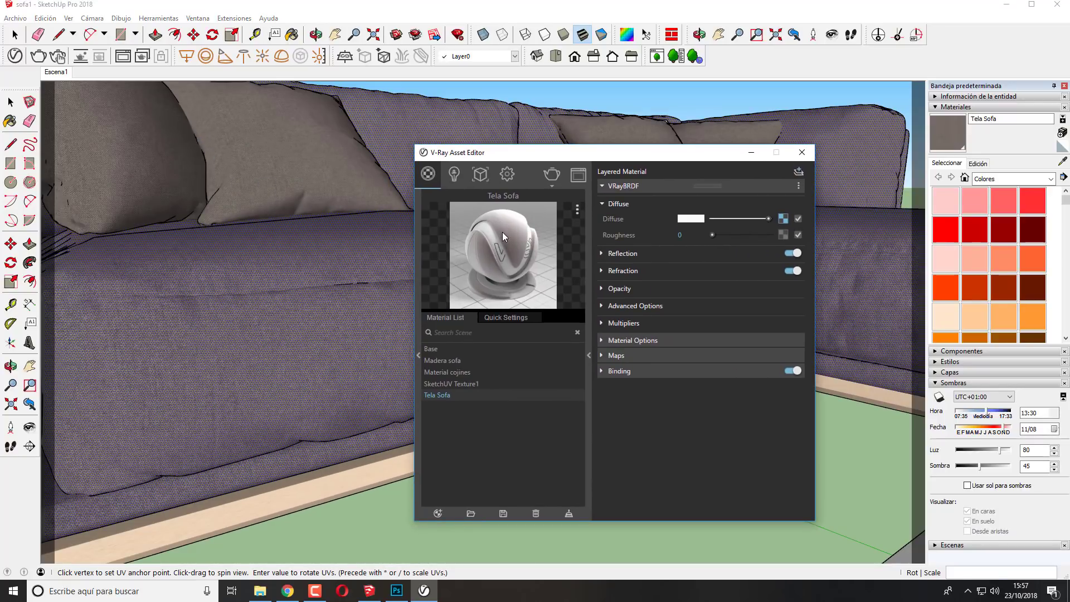
# Step: Map the Falloff side colour (Color B) to the shenil_703-2 bitmap, then return to Tela Sofa
pyautogui.click(783, 219)
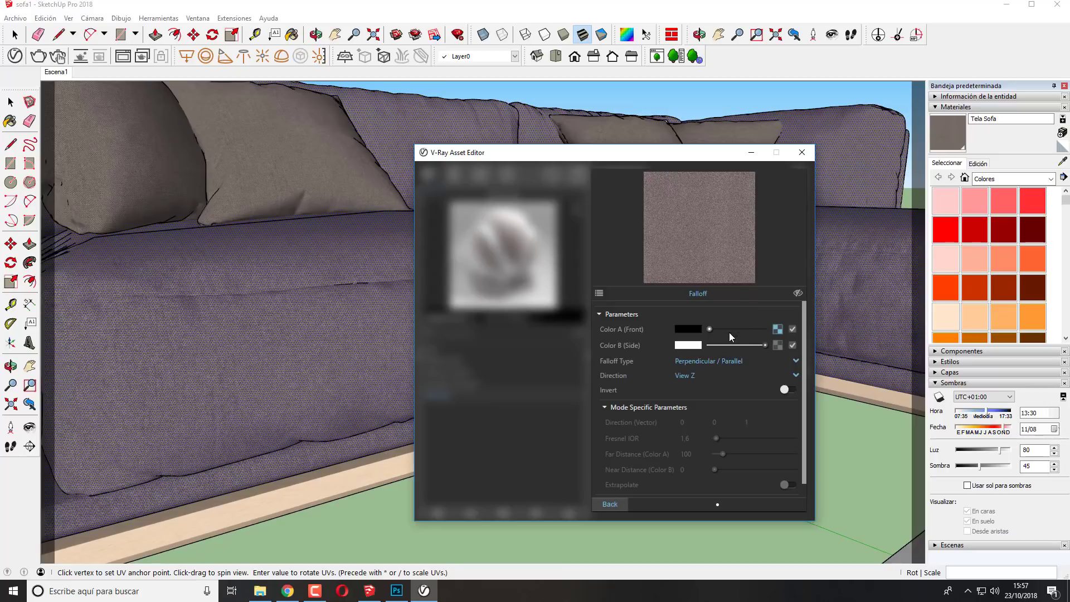
pyautogui.click(779, 345)
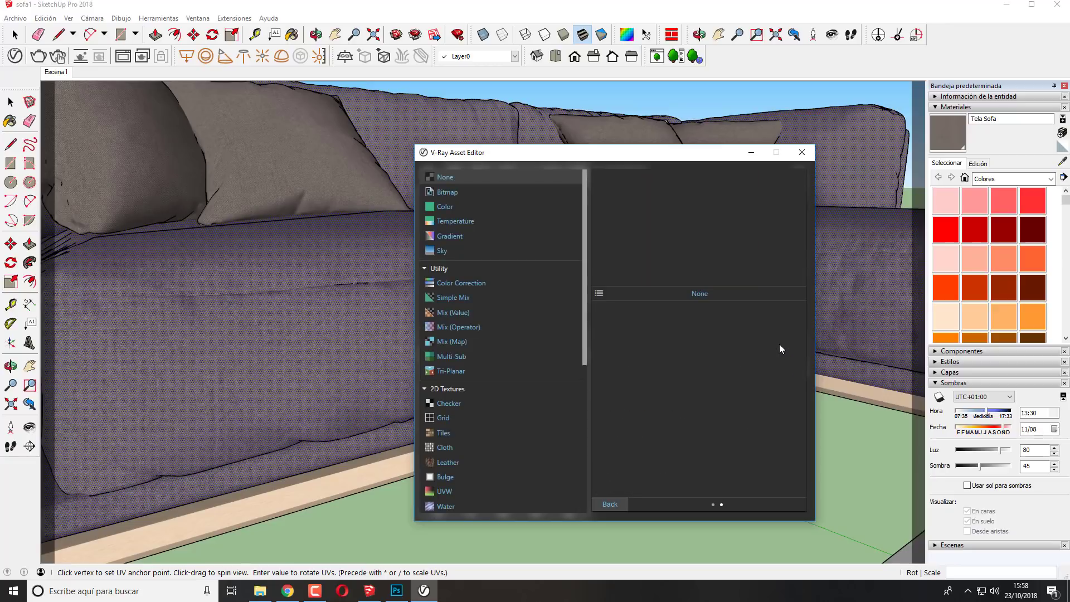
pyautogui.click(455, 189)
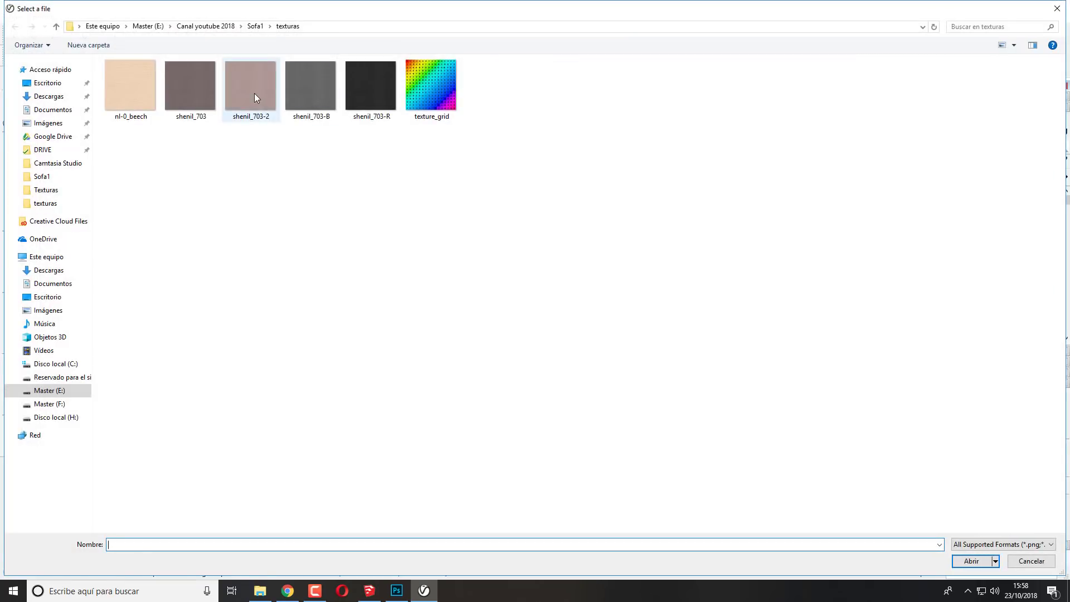
pyautogui.click(252, 92)
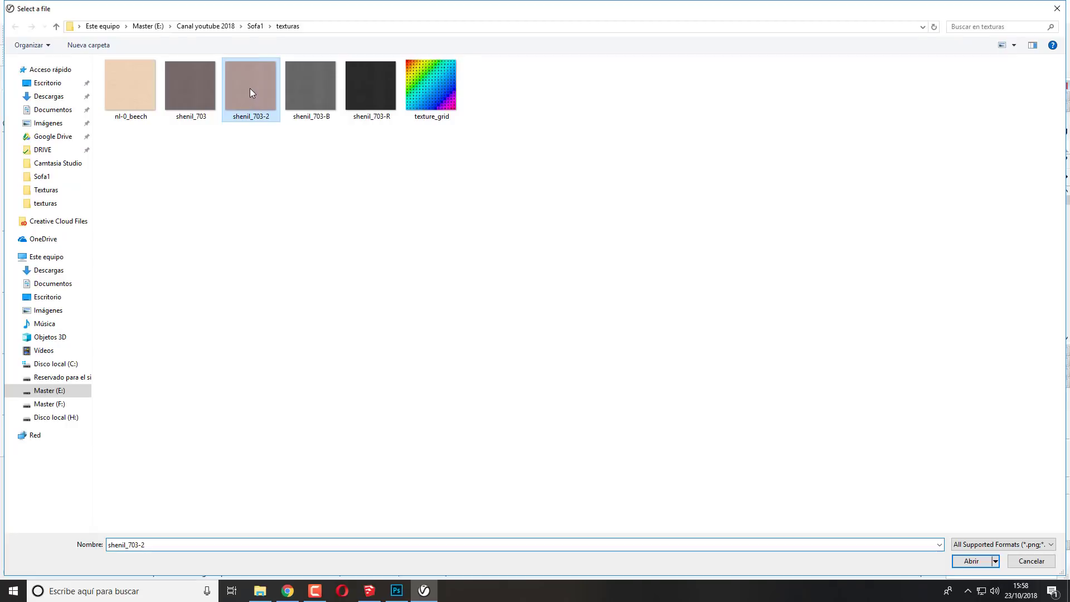
pyautogui.click(973, 561)
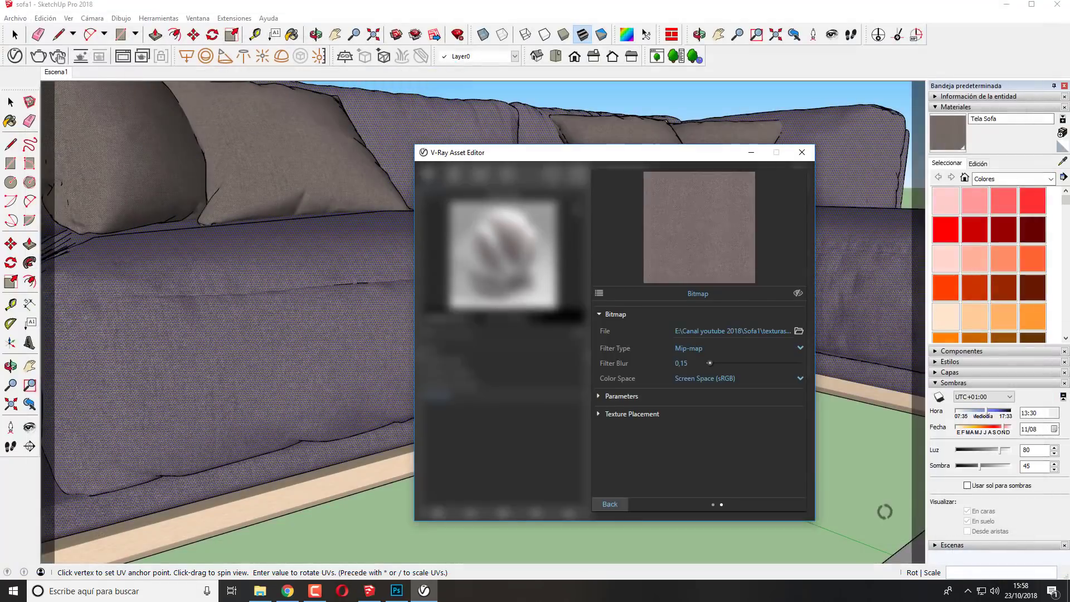
pyautogui.click(622, 504)
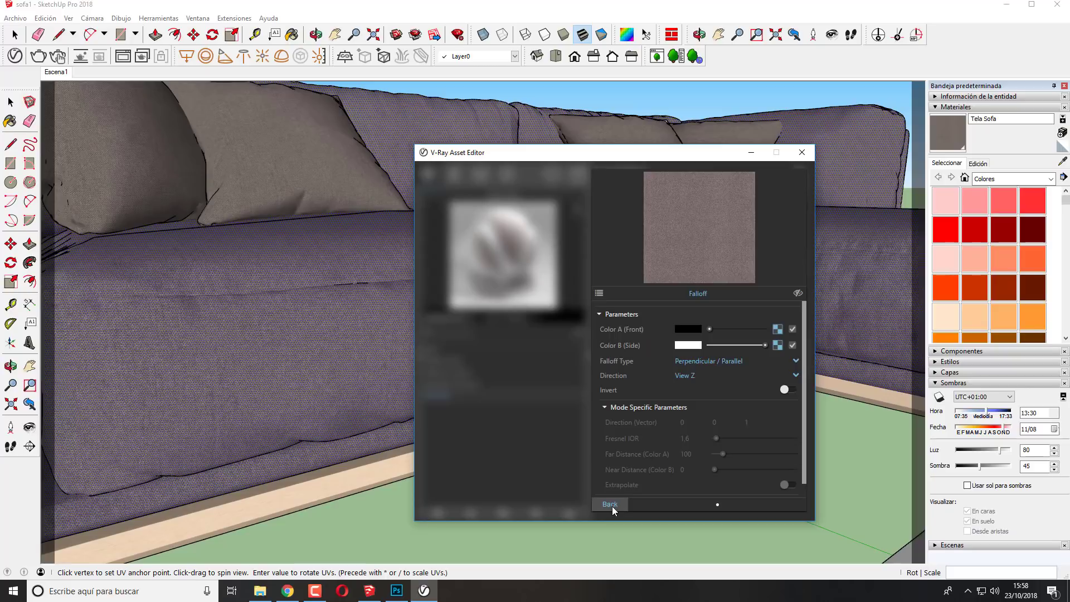
pyautogui.click(612, 506)
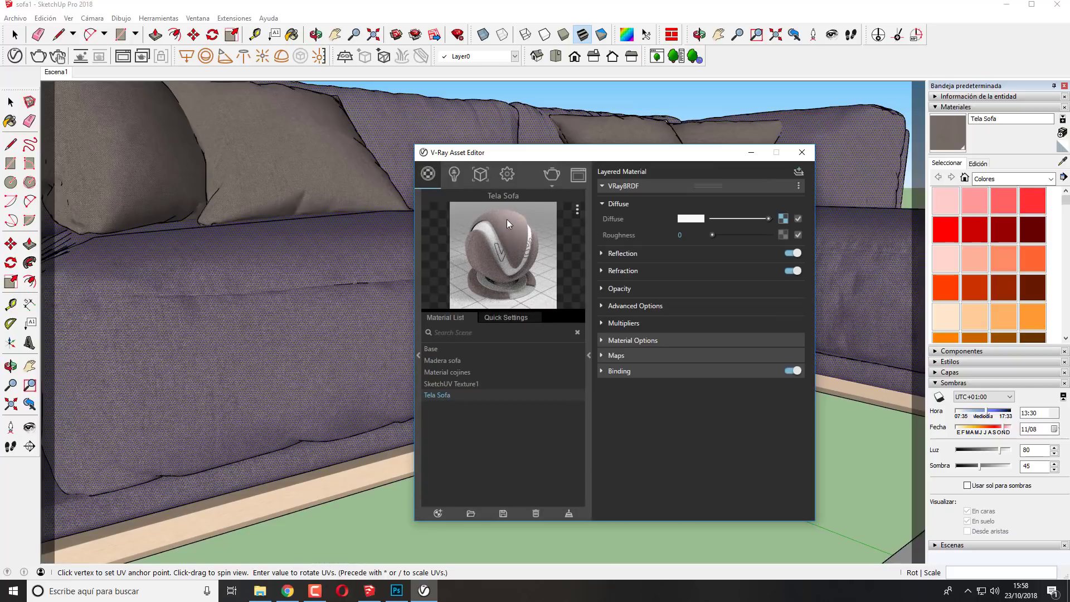
pyautogui.click(783, 218)
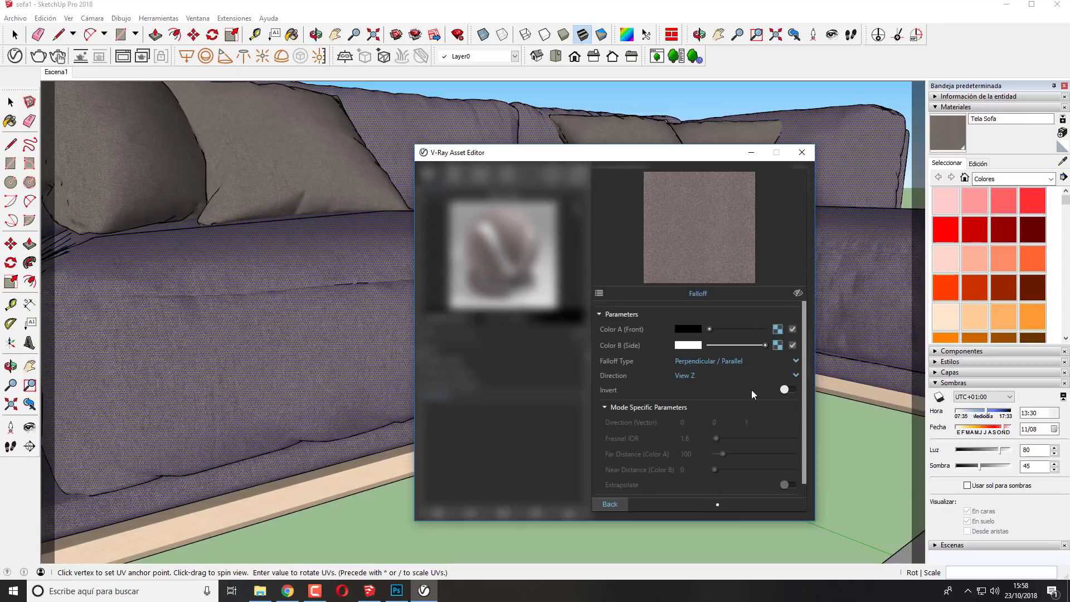
pyautogui.click(621, 504)
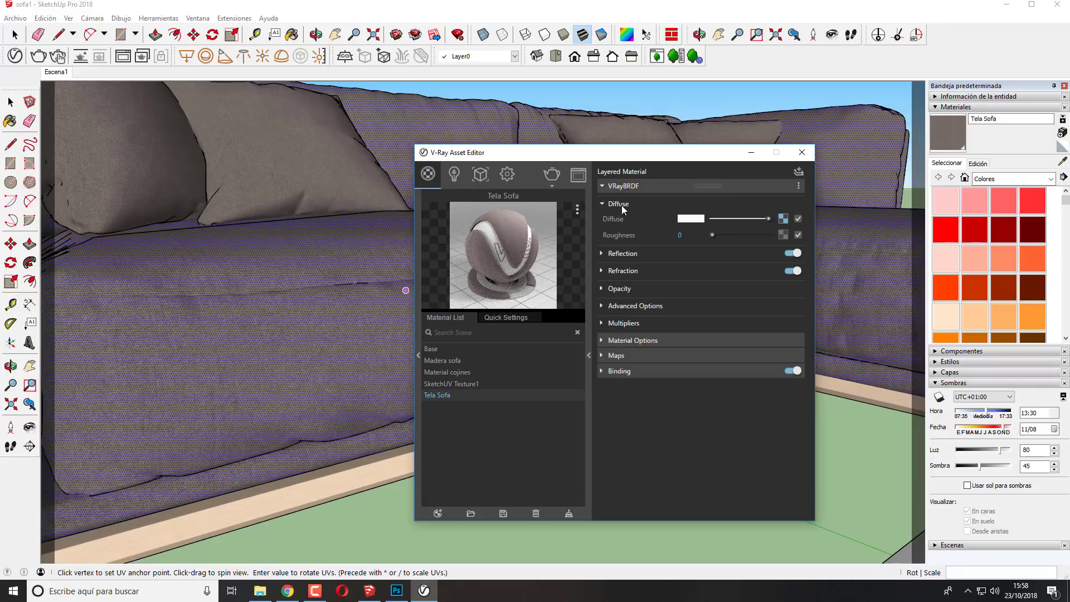
# Step: Map the Tela Sofa reflection colour to the shenil_703-R bitmap
pyautogui.click(620, 254)
pyautogui.moveTo(634, 158); pyautogui.dragTo(598, 128)
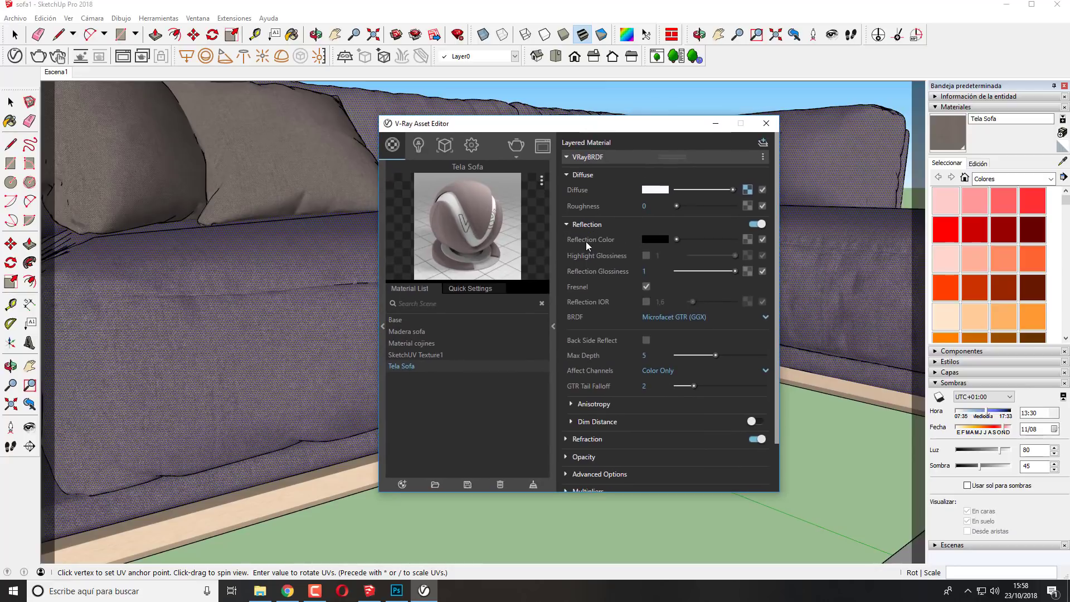
pyautogui.click(747, 240)
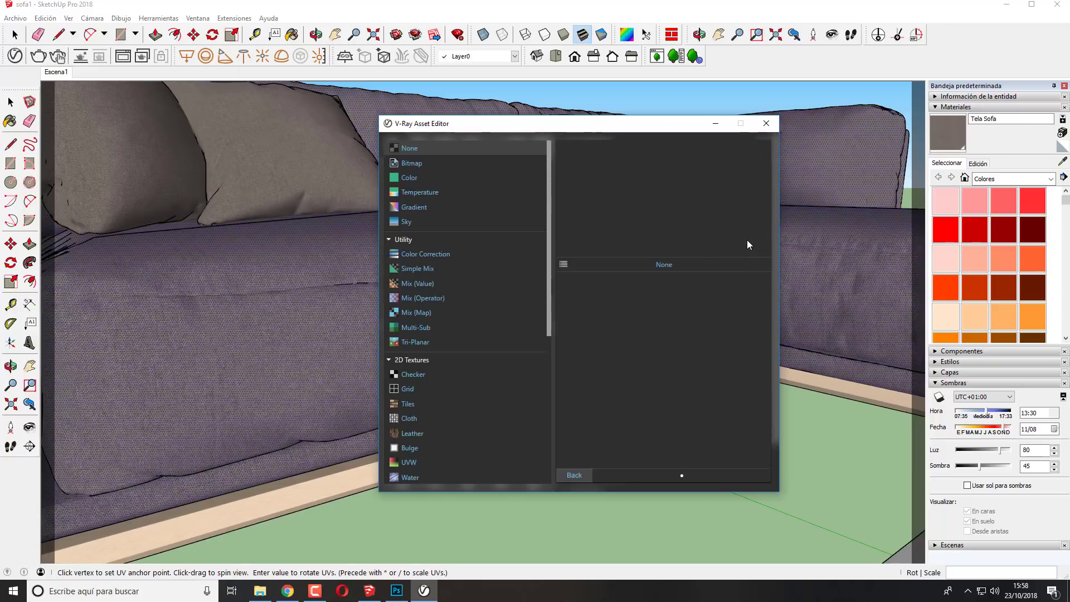
pyautogui.click(414, 162)
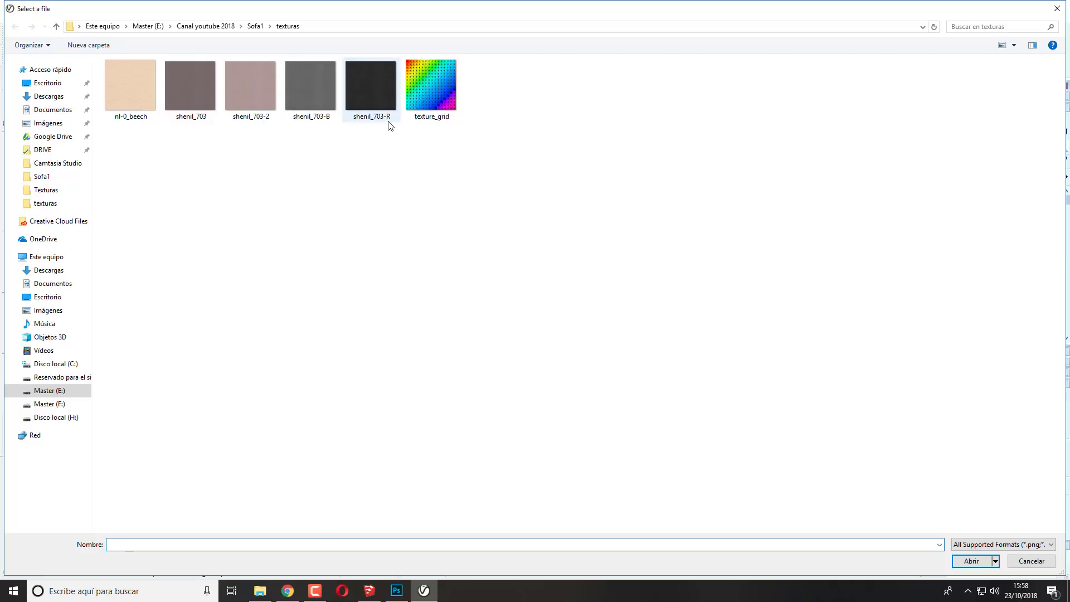
pyautogui.click(377, 95)
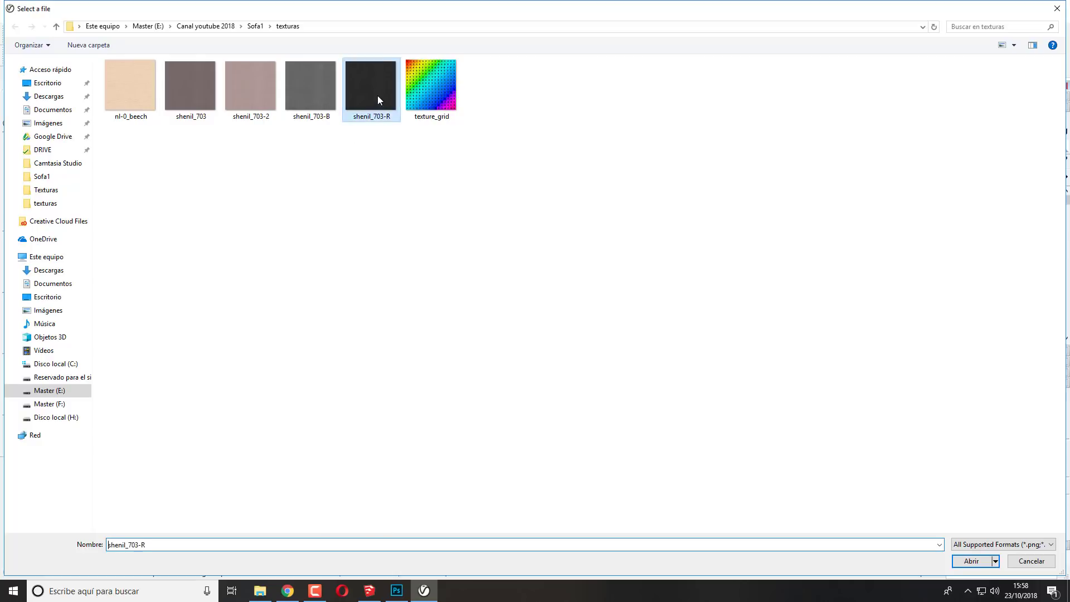
pyautogui.click(965, 564)
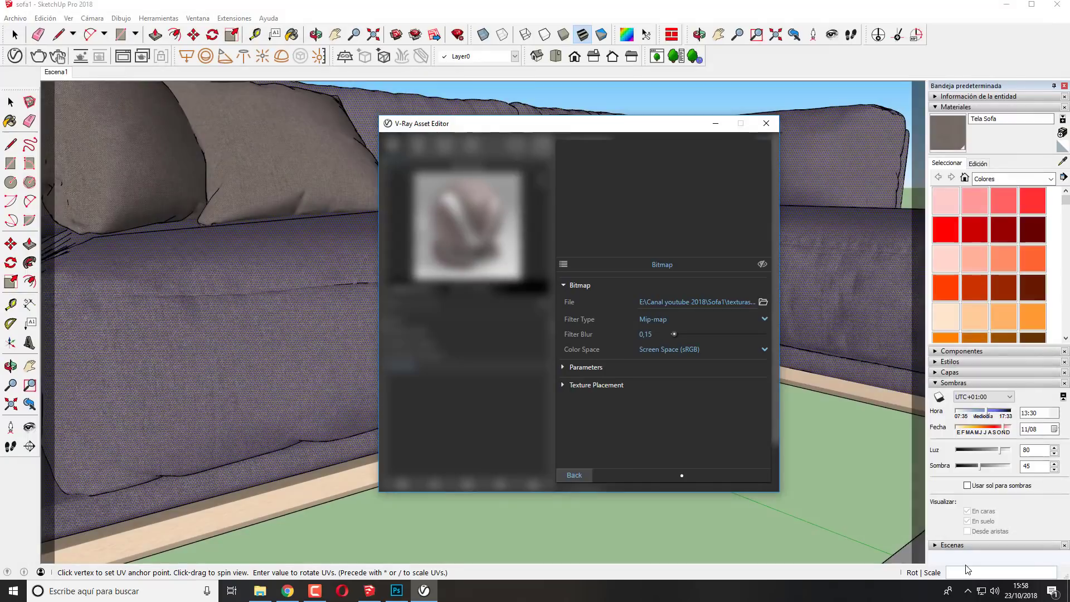
pyautogui.click(580, 476)
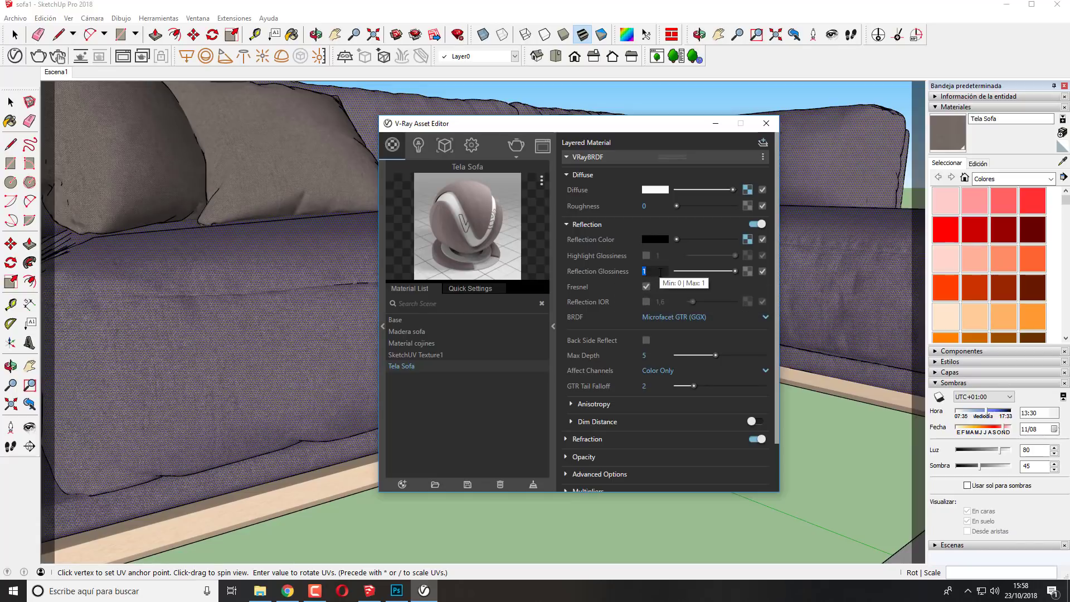
# Step: Lower reflection glossiness to 0,6 and collapse the Reflection and Diffuse sections
pyautogui.write('0,6')
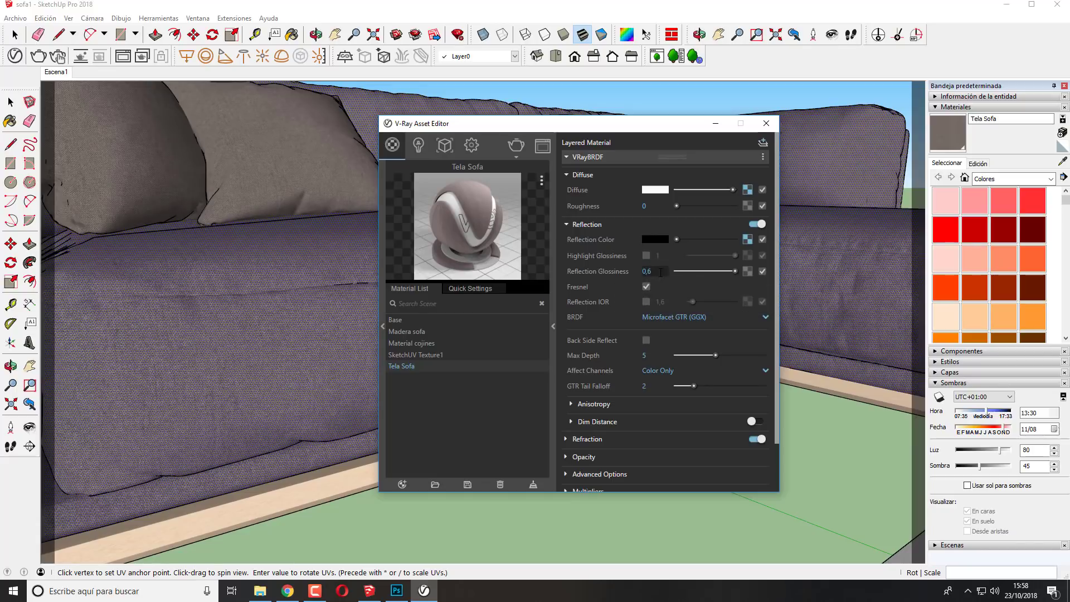
pyautogui.press('Return')
pyautogui.click(598, 227)
pyautogui.click(593, 176)
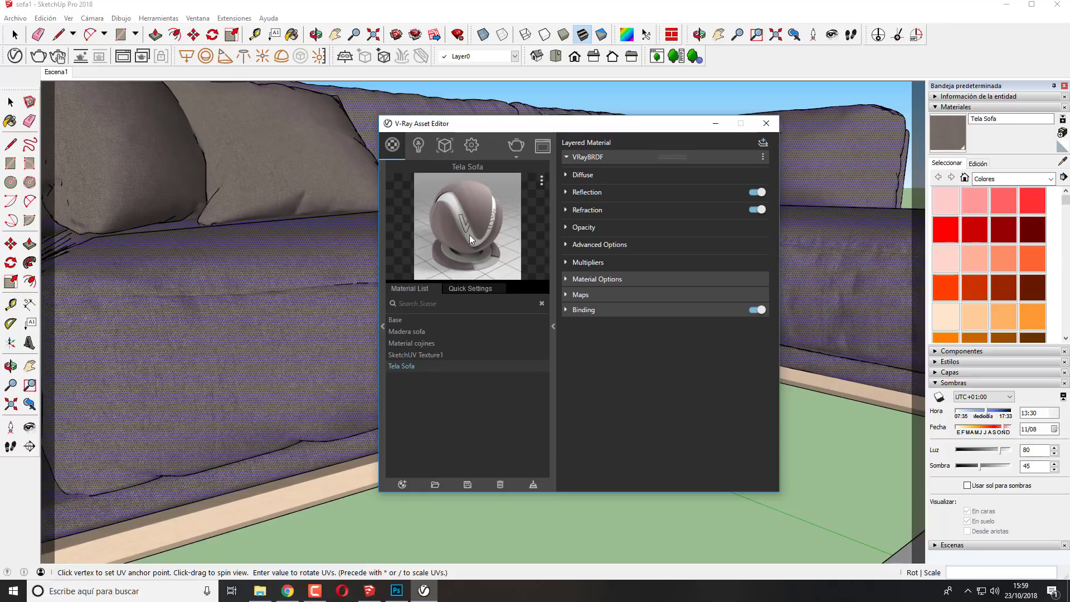
# Step: Enable bump mapping on Tela Sofa using the shenil_703-B bitmap as the bump map
pyautogui.click(583, 294)
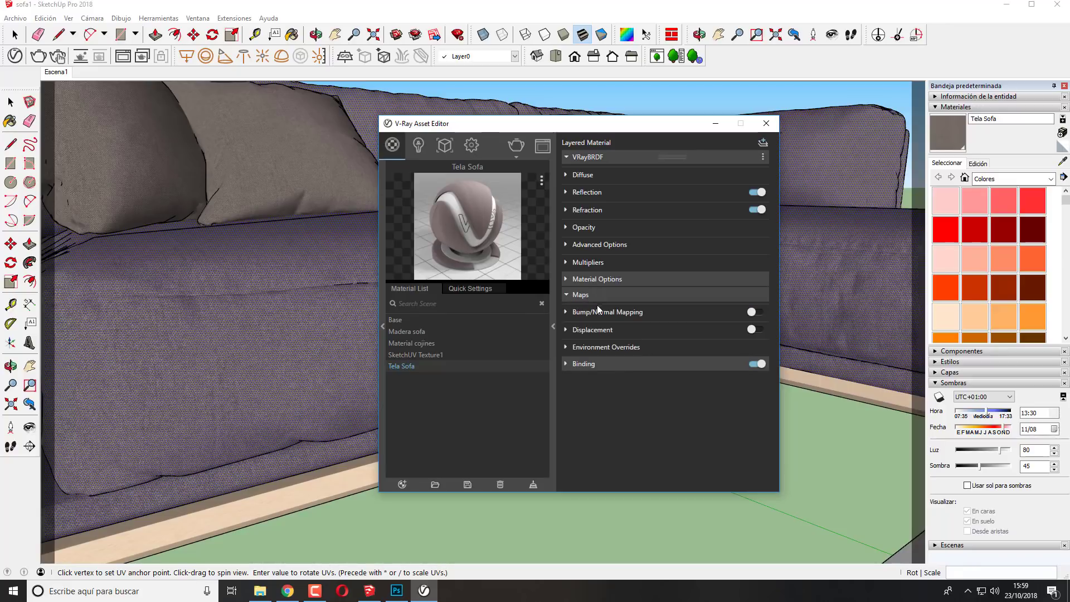
pyautogui.click(752, 311)
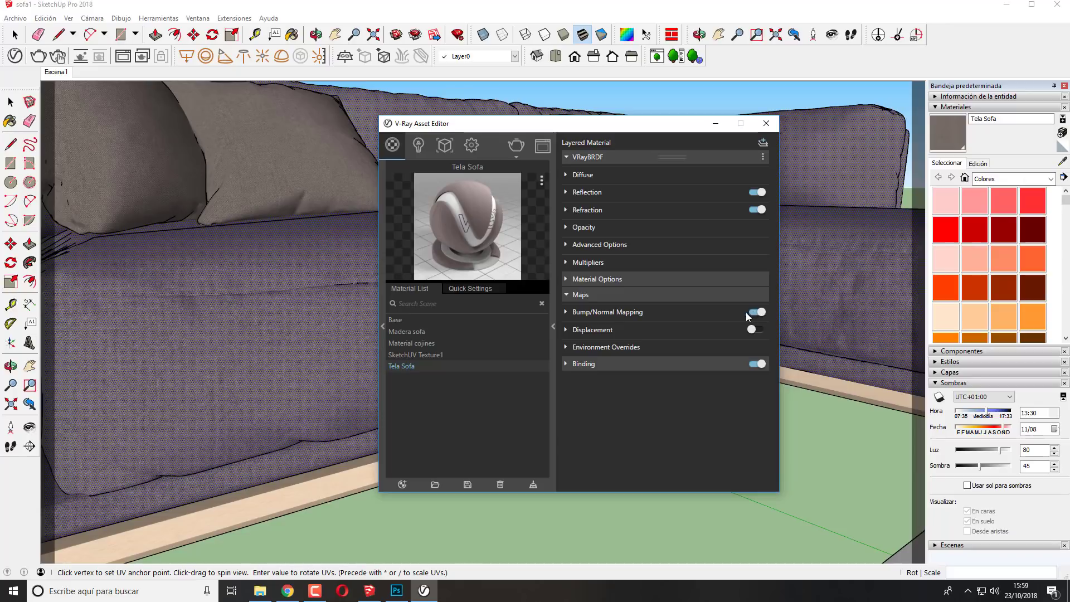
pyautogui.click(568, 310)
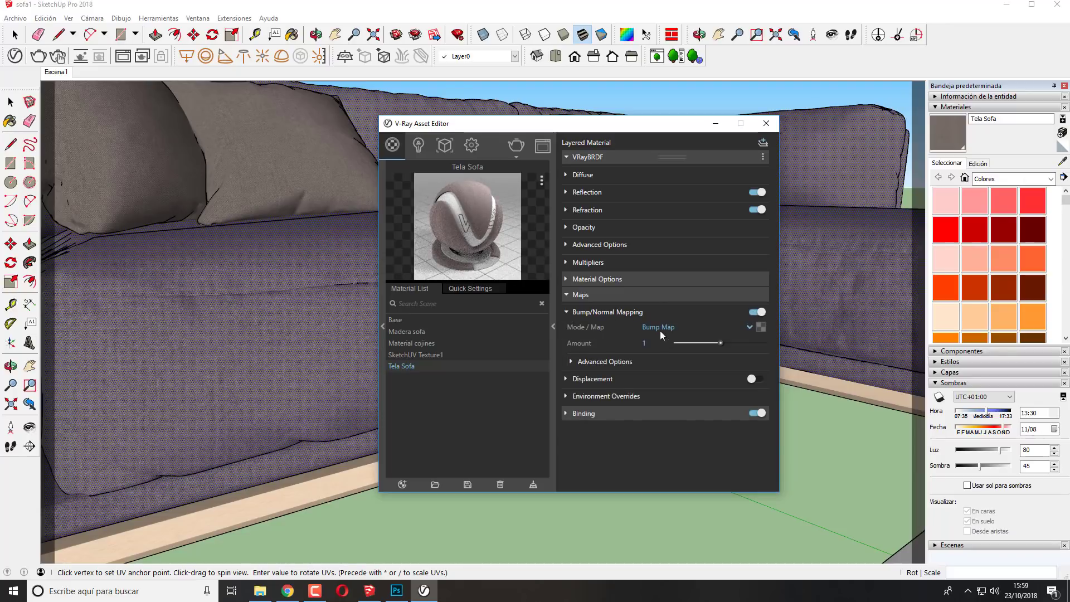
pyautogui.click(761, 329)
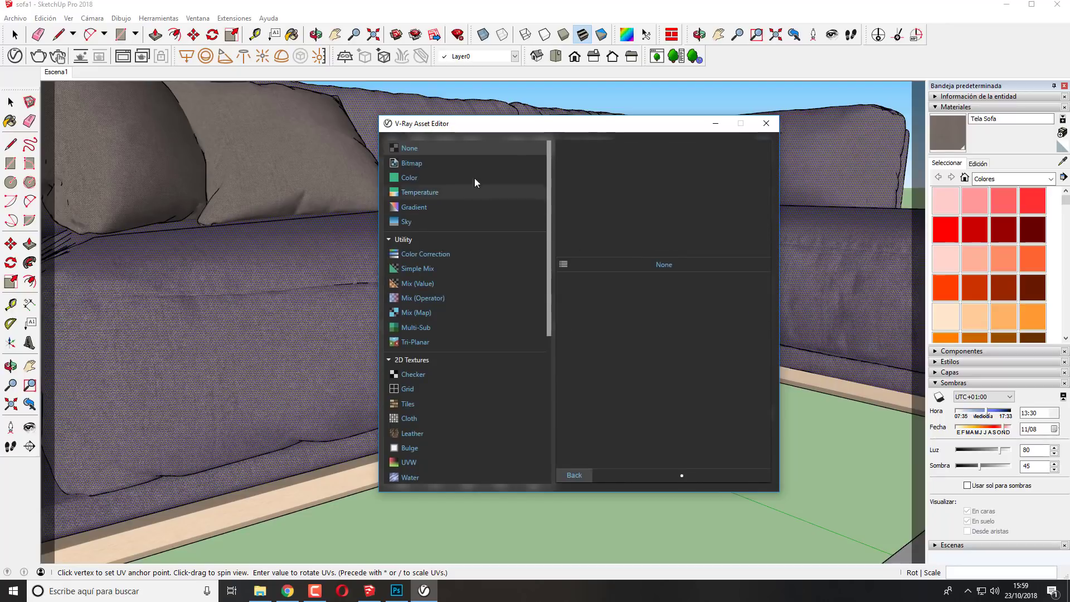
pyautogui.click(414, 165)
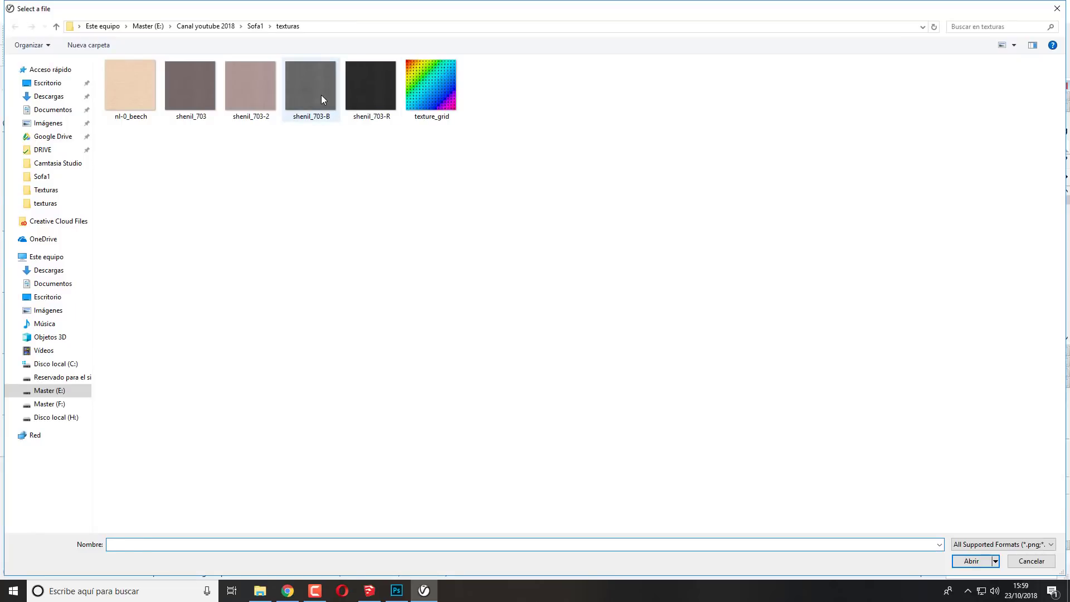
pyautogui.click(321, 95)
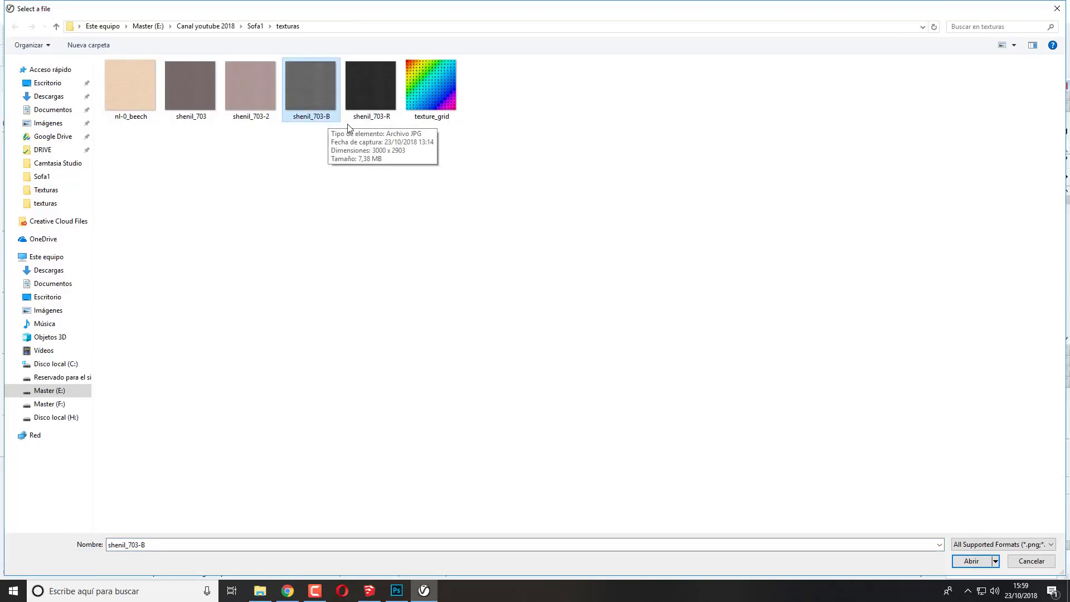
pyautogui.click(971, 561)
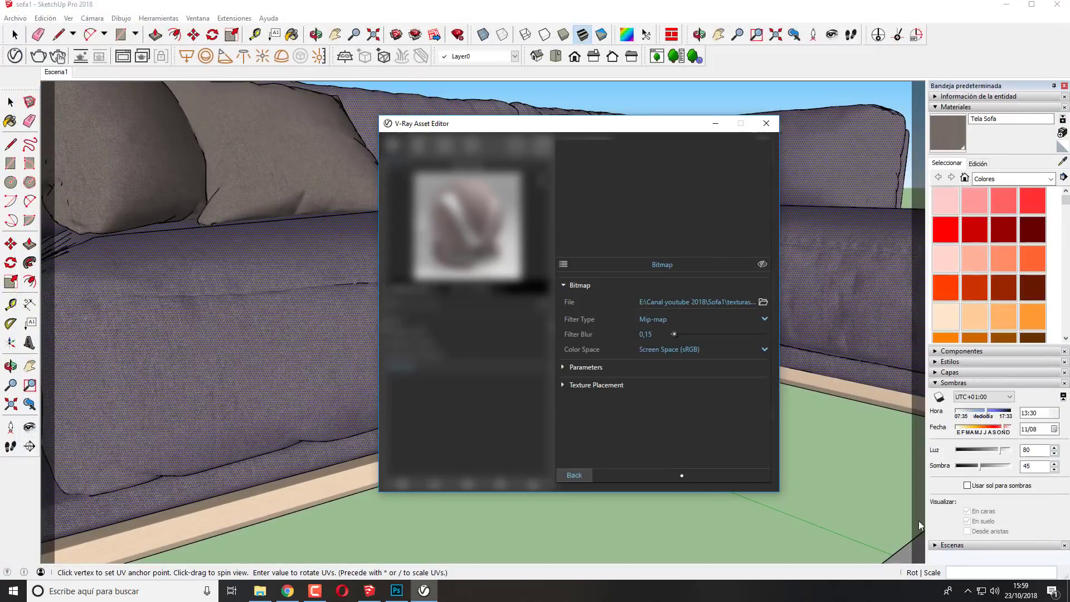
pyautogui.click(575, 475)
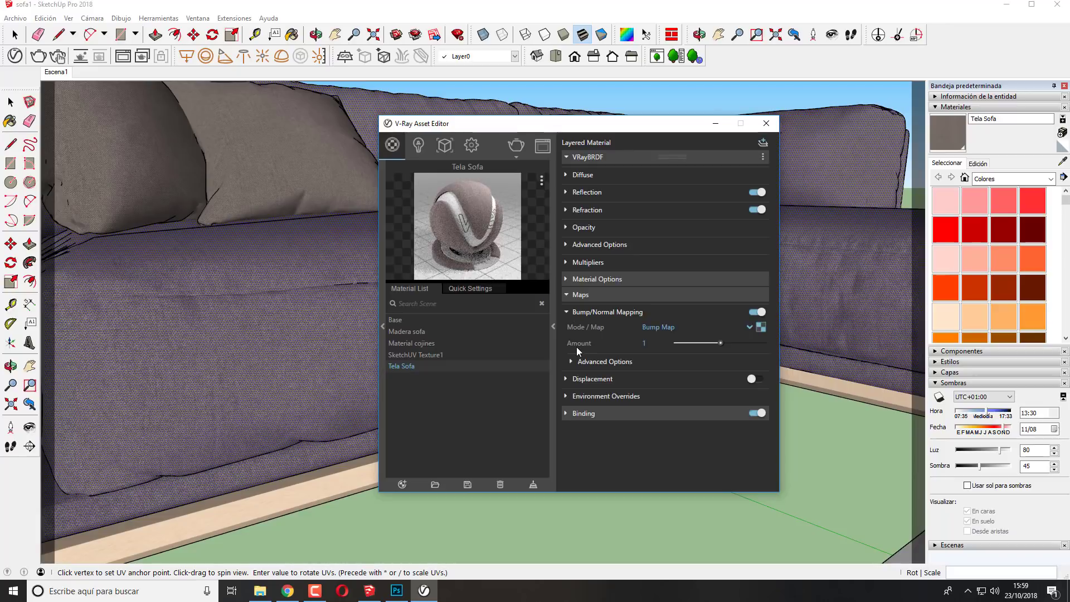
pyautogui.click(646, 343)
# Step: Enter 0,1 as the Tela Sofa bump amount and collapse the Maps section
pyautogui.write('0,')
pyautogui.press('Return')
pyautogui.click(586, 296)
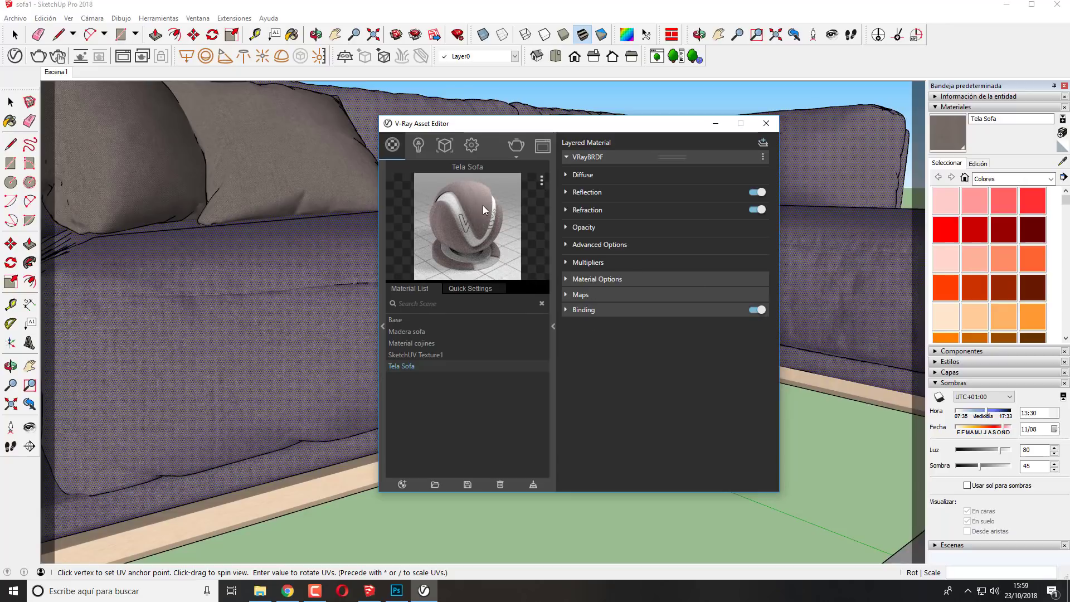
pyautogui.moveTo(312, 167)
pyautogui.mouseDown(button='middle')
pyautogui.moveTo(346, 90)
pyautogui.moveTo(526, 110)
pyautogui.mouseUp(button='middle')
# Step: Frame the whole sofa in view and start a V-Ray test render
pyautogui.moveTo(538, 124)
pyautogui.mouseDown()
pyautogui.moveTo(658, 217)
pyautogui.moveTo(263, 119)
pyautogui.mouseUp()
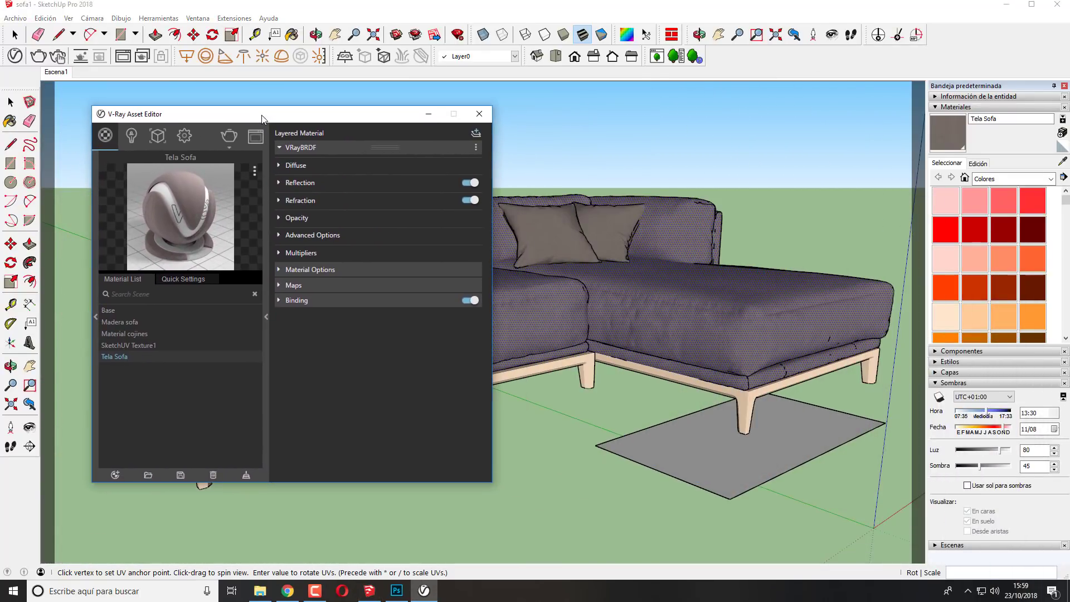
pyautogui.click(229, 137)
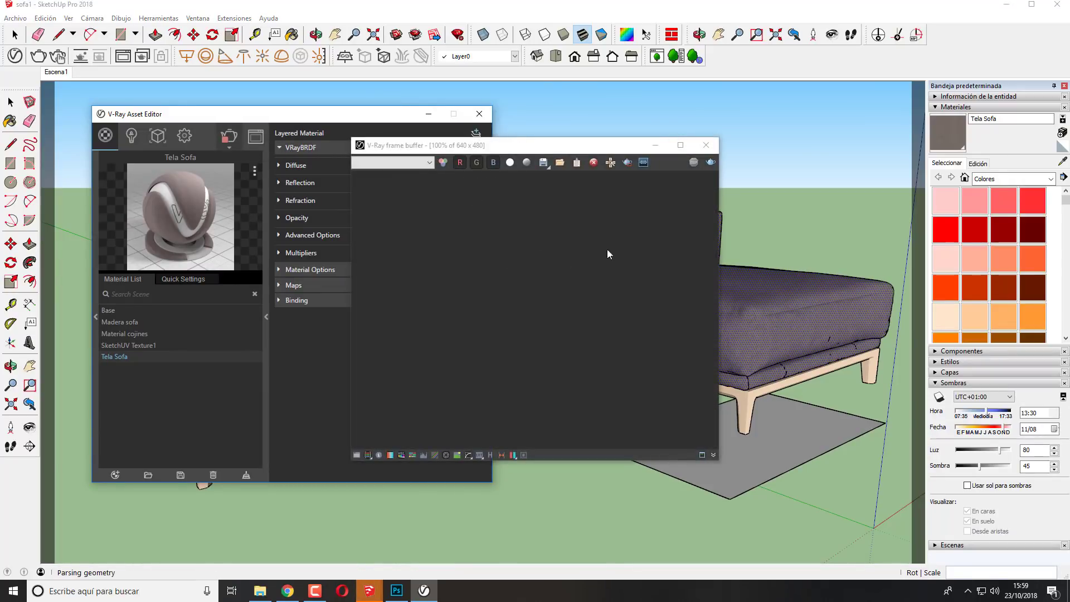